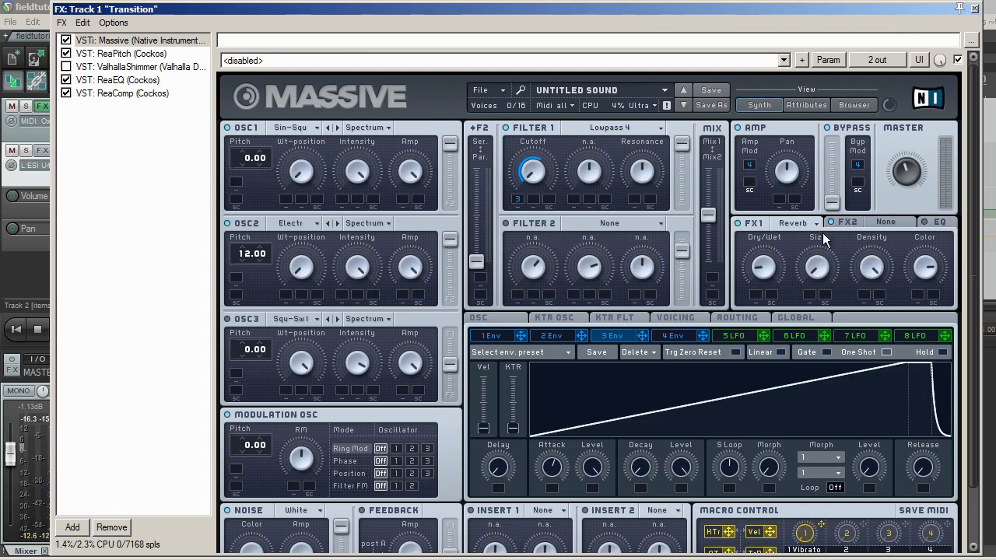
Remove the envelope 3 modulation from Massive's Filter 1 cutoff and raise the cutoff to about its midpoint.
{"action": "left_click", "coordinate": [972, 8]}
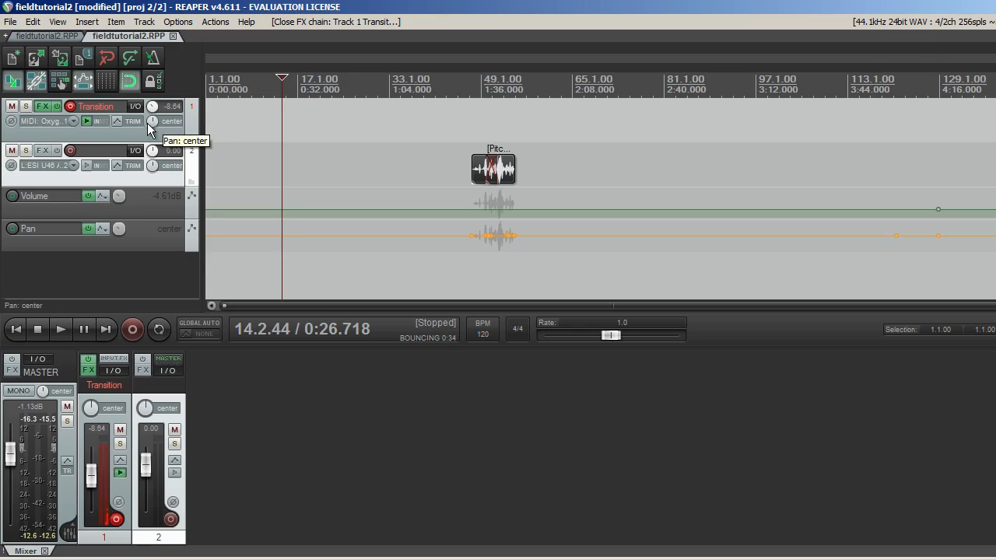
{"action": "left_click", "coordinate": [42, 105]}
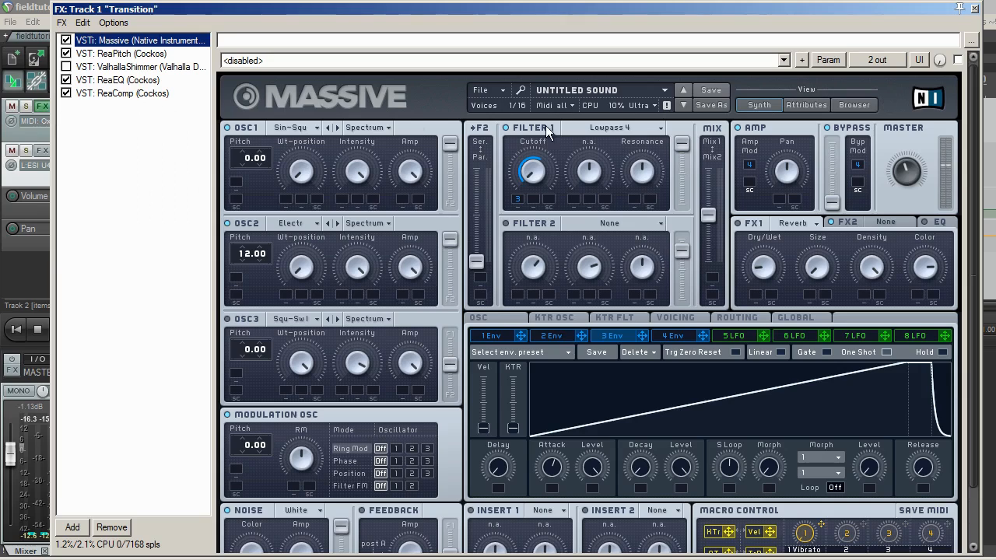
{"action": "right_click", "coordinate": [517, 199]}
{"action": "left_click", "coordinate": [537, 206]}
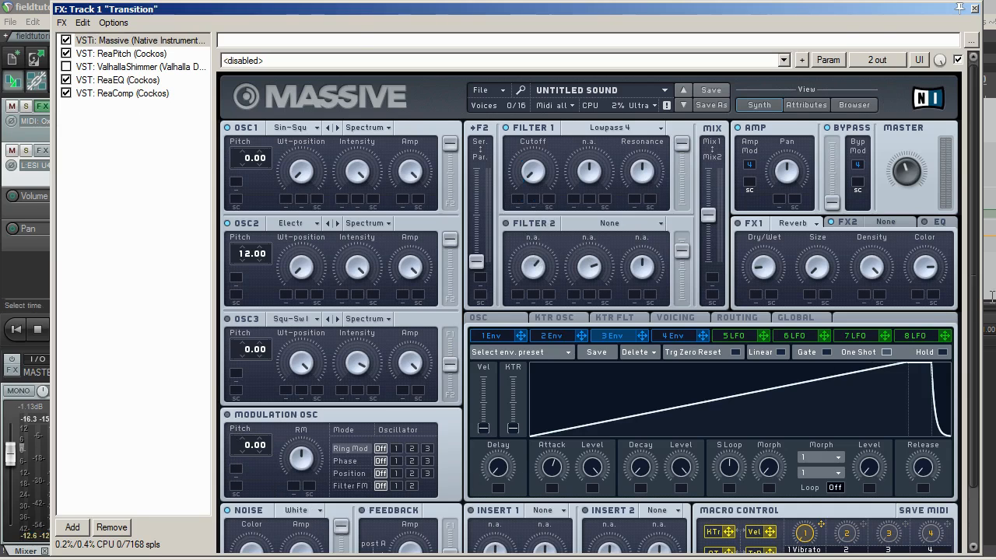
{"action": "left_click_drag", "start_coordinate": [976, 299], "coordinate": [974, 329]}
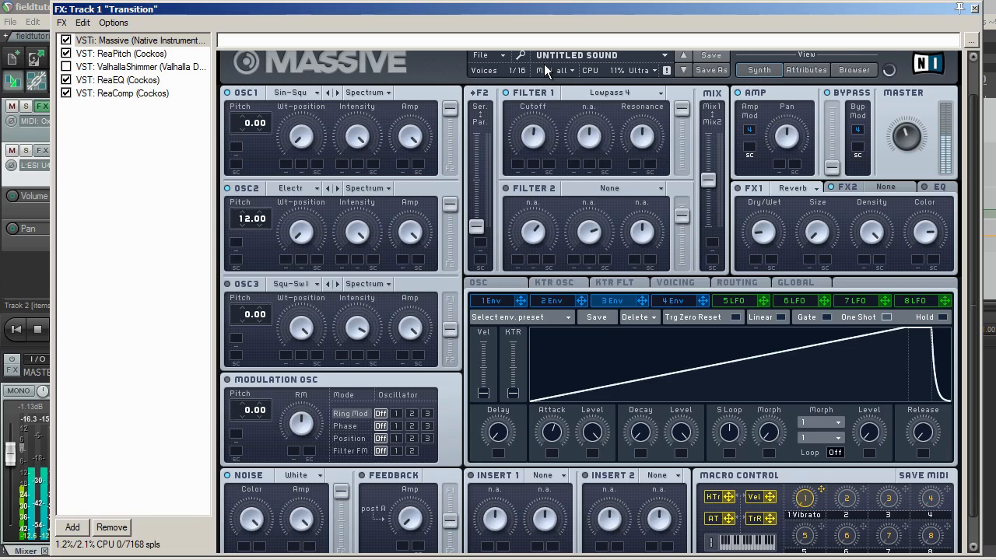
In ReaPitch, set the full-range shift to about -7.44 semitones and the full formant shift to about 12.86 semitones.
{"action": "left_click", "coordinate": [140, 54]}
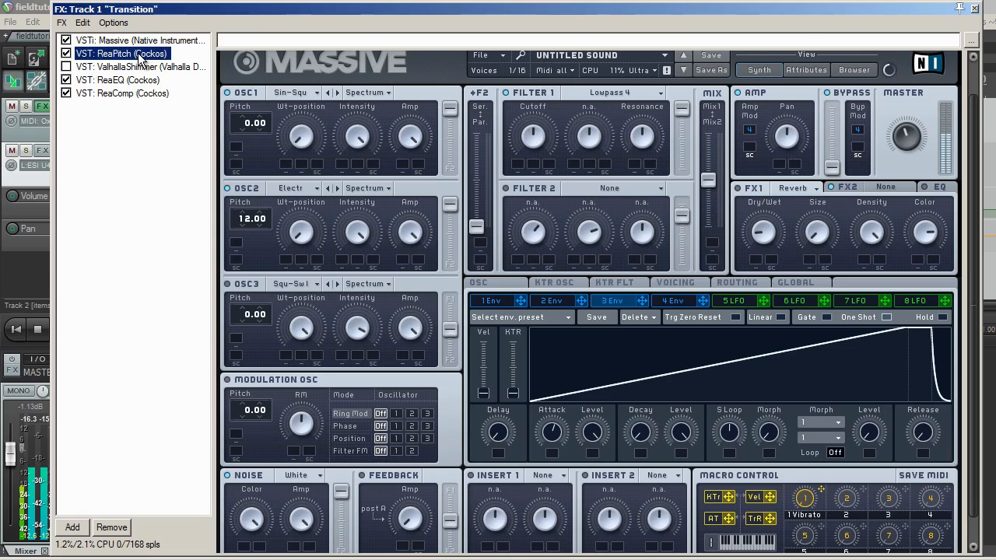
{"action": "left_click_drag", "start_coordinate": [434, 137], "coordinate": [407, 149]}
{"action": "left_click_drag", "start_coordinate": [436, 214], "coordinate": [465, 210]}
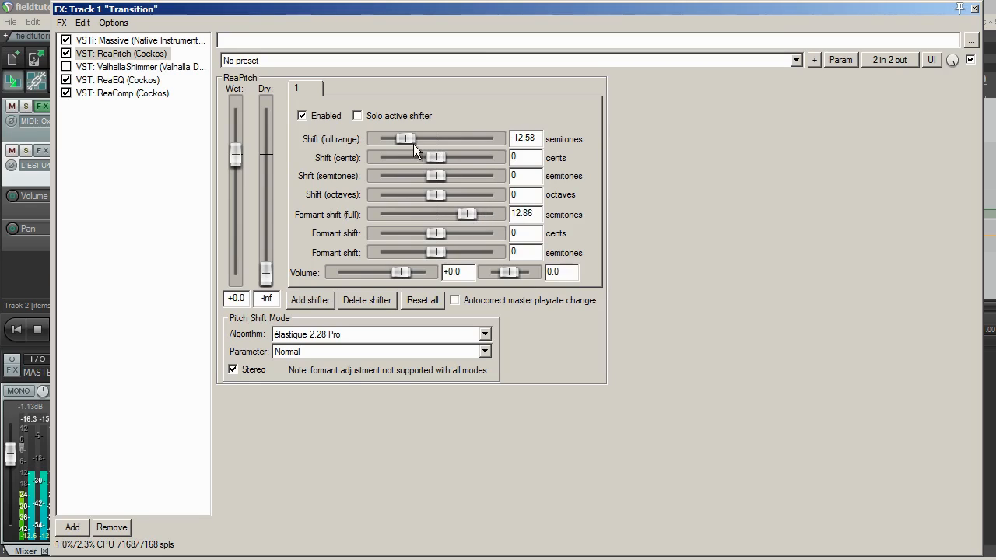
{"action": "mouse_move", "coordinate": [413, 144]}
{"action": "left_mouse_down"}
{"action": "mouse_move", "coordinate": [403, 140]}
{"action": "mouse_move", "coordinate": [411, 142]}
{"action": "left_mouse_up"}
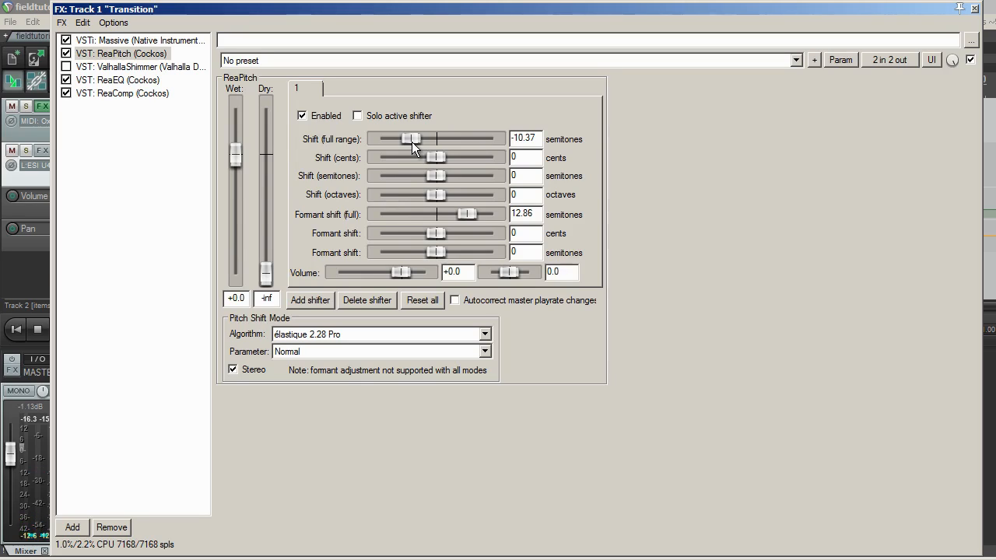
{"action": "left_click_drag", "start_coordinate": [412, 142], "coordinate": [418, 145]}
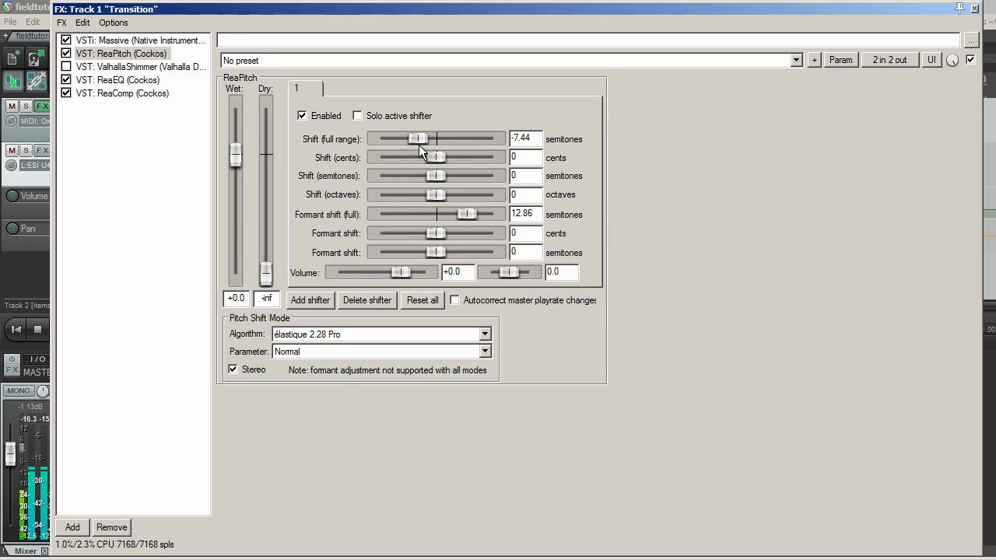
Pan ReaPitch's first shifter to 1.0.
{"action": "left_click", "coordinate": [115, 39]}
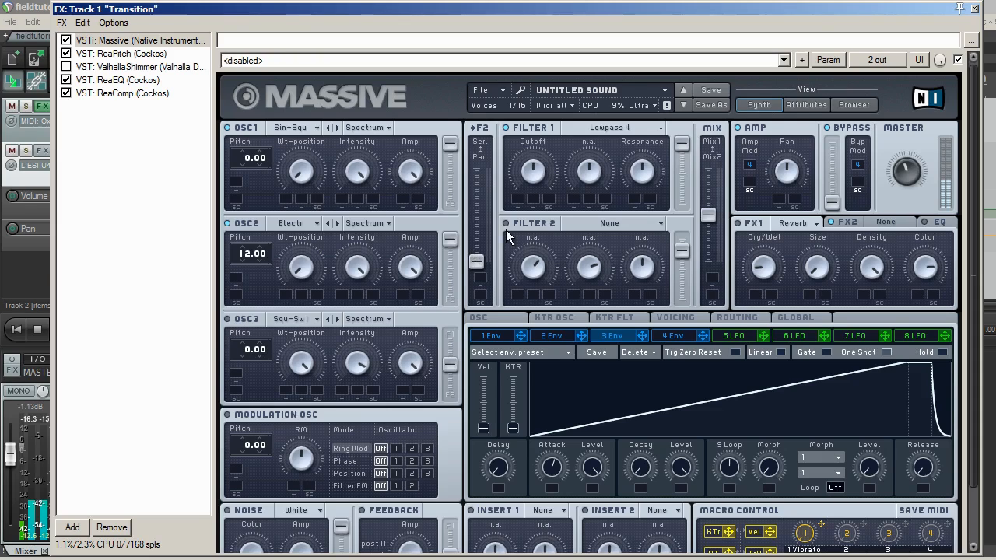
{"action": "left_click_drag", "start_coordinate": [974, 147], "coordinate": [974, 186]}
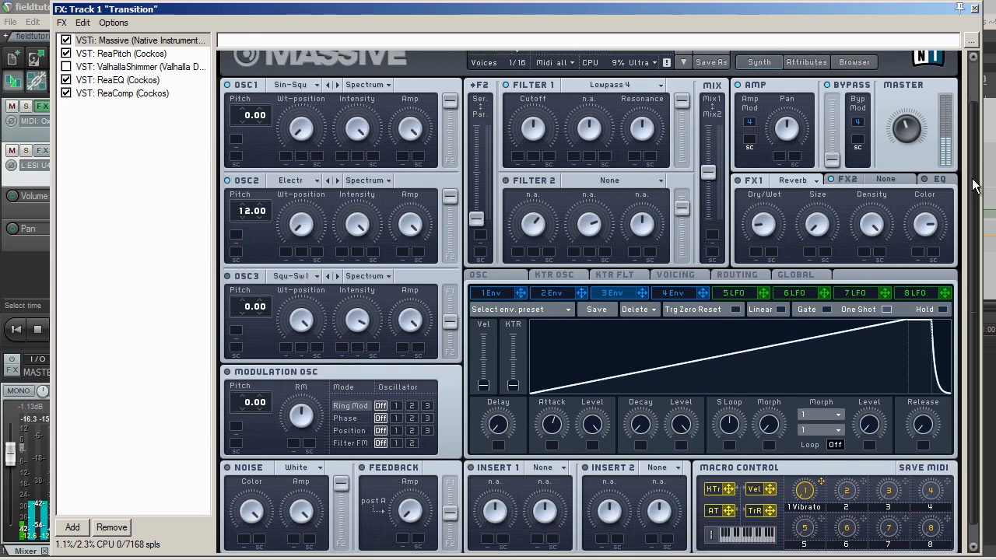
{"action": "left_click", "coordinate": [144, 53]}
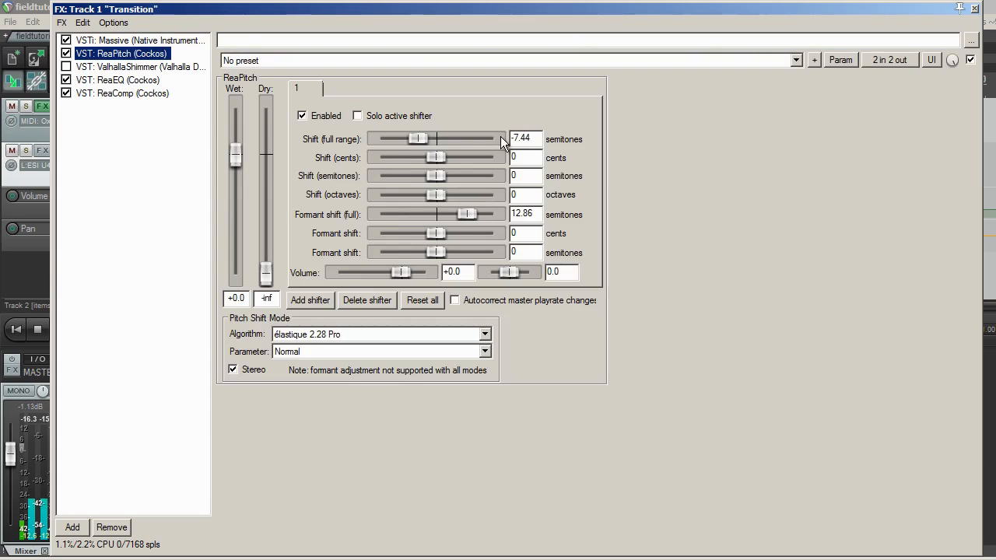
{"action": "left_click_drag", "start_coordinate": [508, 272], "coordinate": [528, 271]}
Add a second ReaPitch shifter panned to -1.0 and shifted to -12.00 semitones, and enable the ValhallaShimmer effect.
{"action": "left_click", "coordinate": [310, 300]}
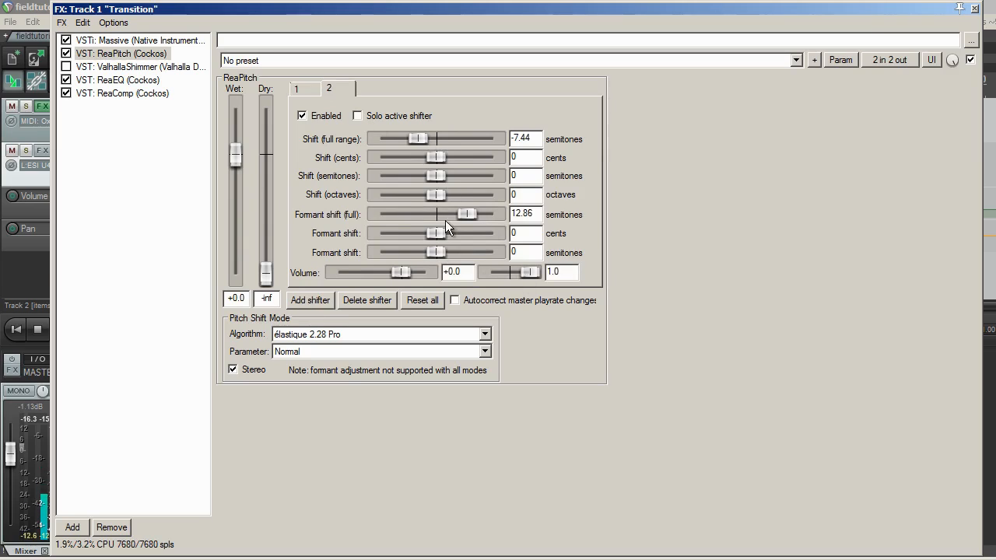
{"action": "left_click_drag", "start_coordinate": [528, 275], "coordinate": [485, 273]}
{"action": "left_click_drag", "start_coordinate": [423, 138], "coordinate": [404, 136]}
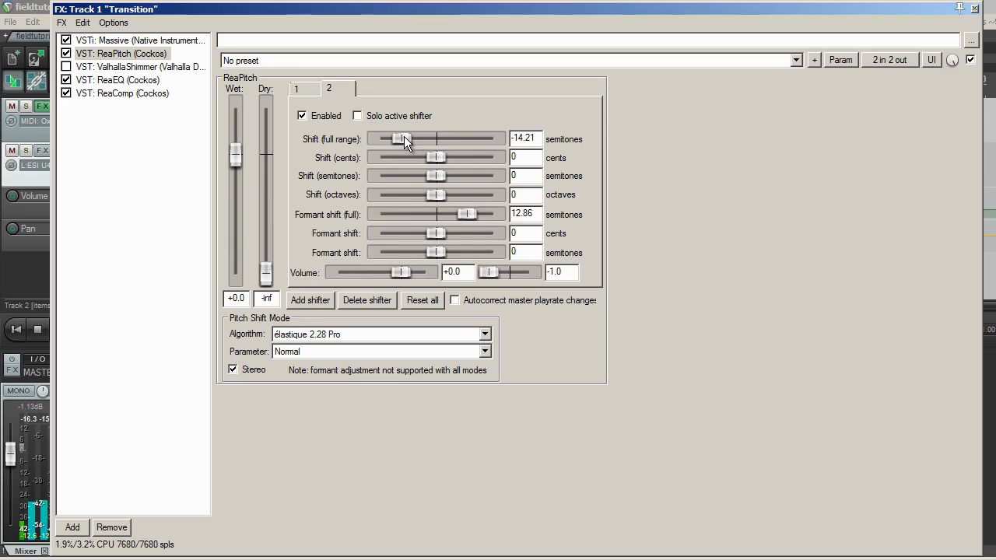
{"action": "left_click", "coordinate": [66, 67]}
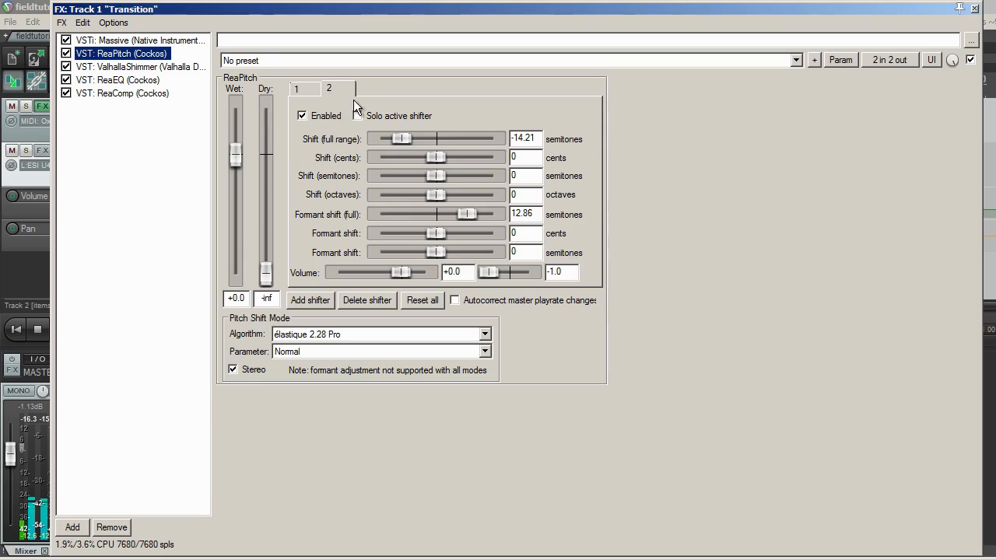
{"action": "left_click_drag", "start_coordinate": [396, 138], "coordinate": [412, 139]}
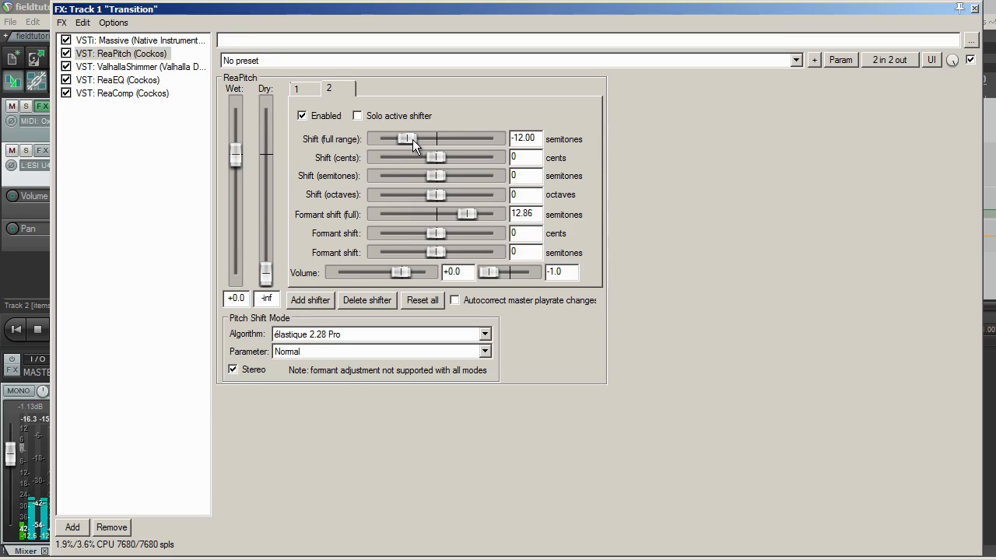
Delete the second ReaPitch shifter, keeping only the first.
{"action": "left_click", "coordinate": [300, 88]}
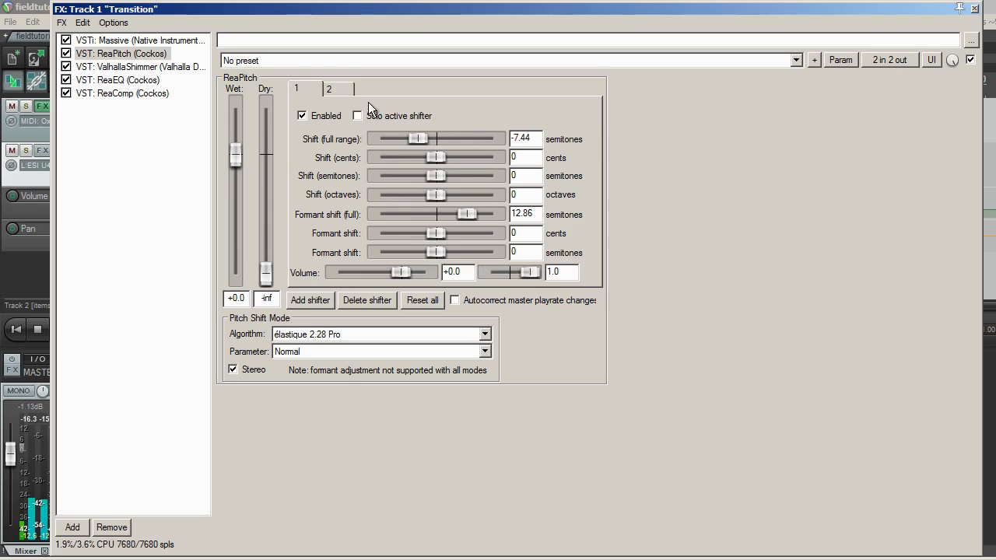
{"action": "left_click", "coordinate": [342, 89]}
{"action": "left_click", "coordinate": [373, 300]}
{"action": "left_click_drag", "start_coordinate": [416, 141], "coordinate": [415, 143]}
Raise ReaPitch's full formant shift to about 21.84 semitones and add a second shifter at -15.22 semitones, panned to -1.0.
{"action": "left_click", "coordinate": [136, 79]}
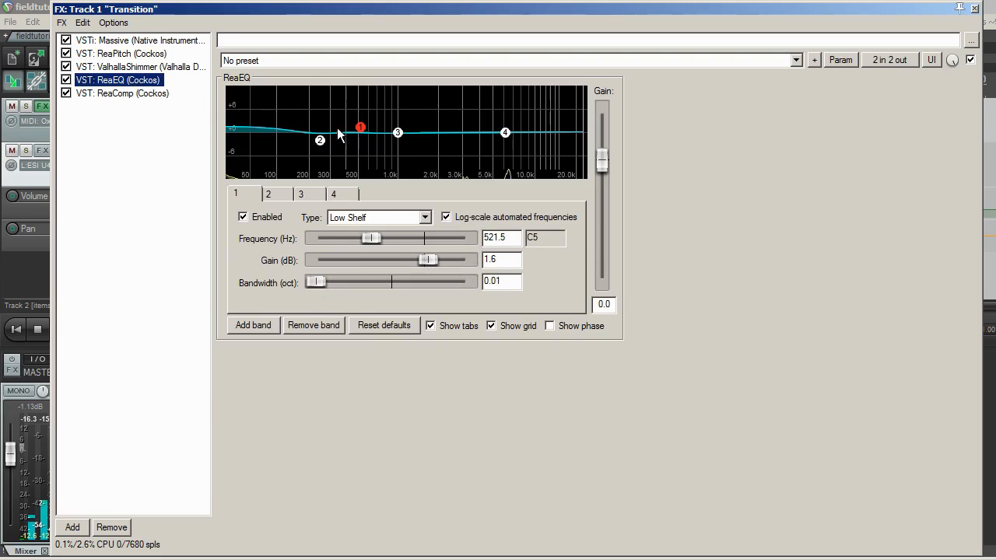
{"action": "left_click", "coordinate": [113, 53]}
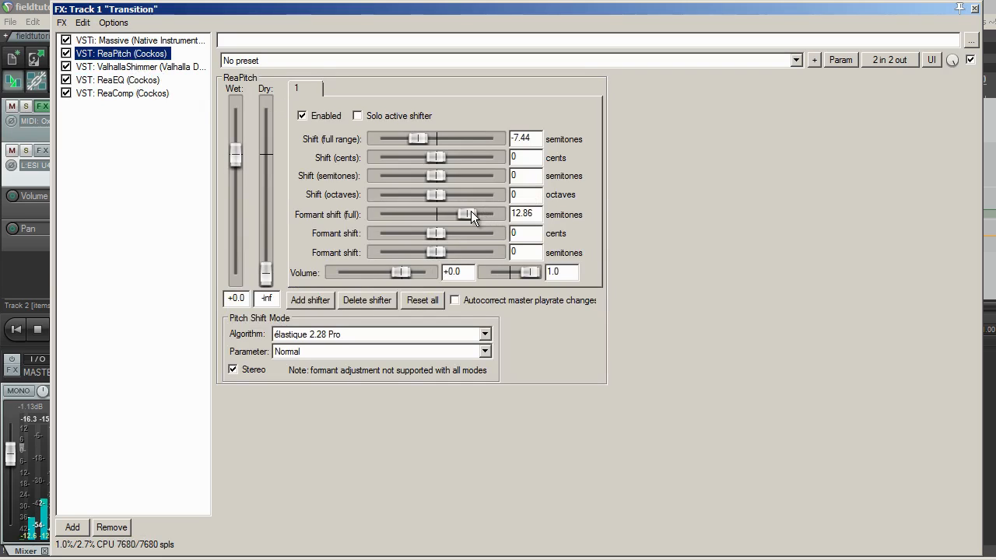
{"action": "left_click_drag", "start_coordinate": [471, 211], "coordinate": [492, 217]}
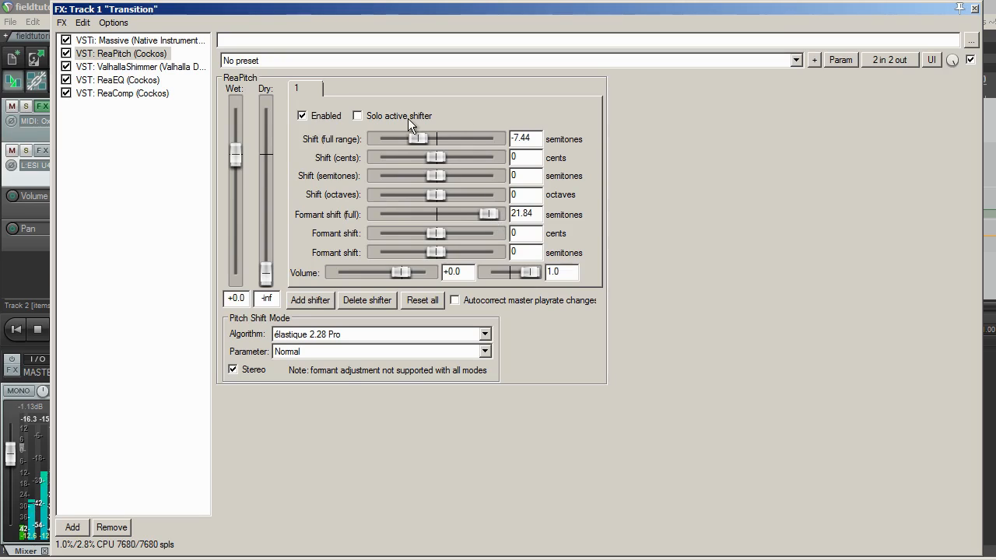
{"action": "left_click", "coordinate": [324, 306]}
{"action": "left_click_drag", "start_coordinate": [421, 133], "coordinate": [401, 142]}
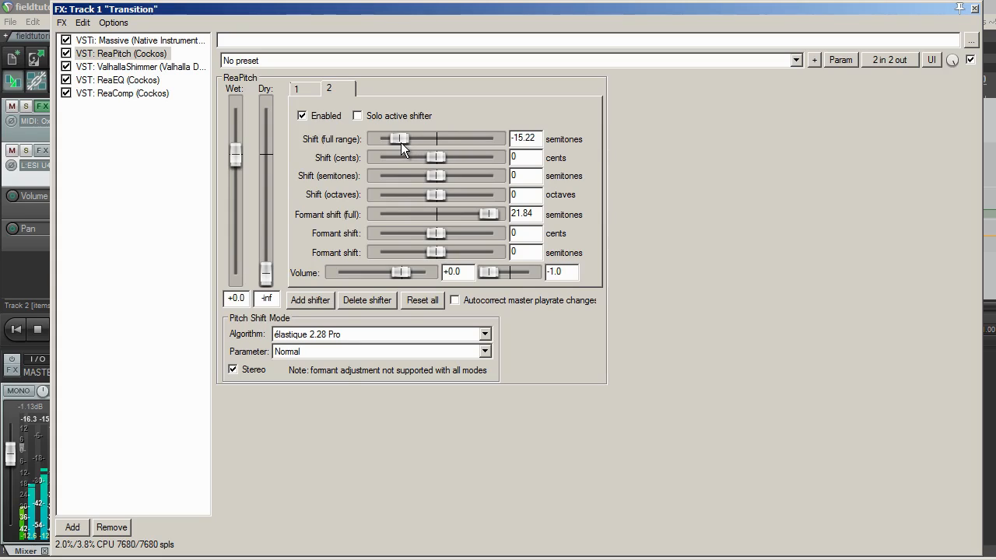
Set Massive's Filter 2 to the Scream type and enable it.
{"action": "left_click", "coordinate": [170, 39]}
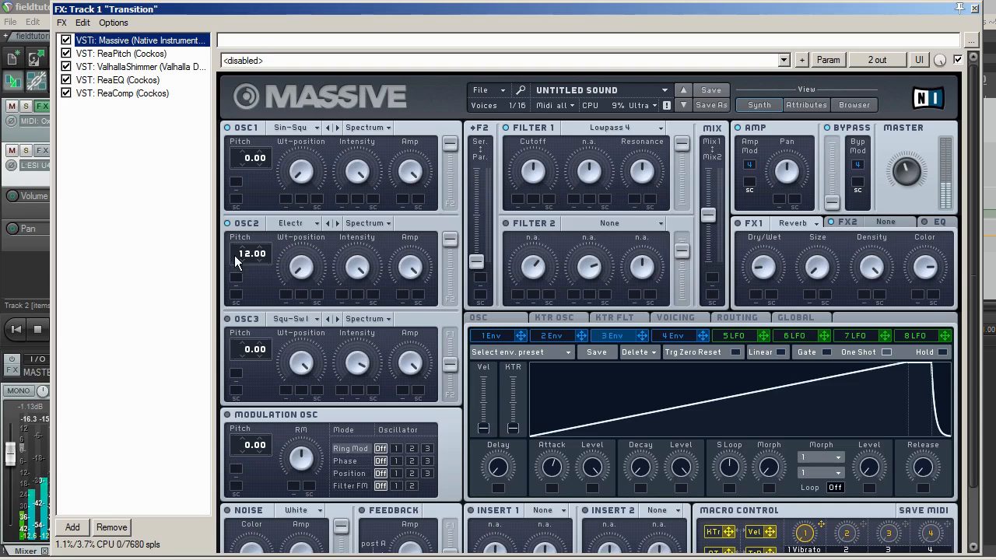
{"action": "left_click", "coordinate": [565, 223]}
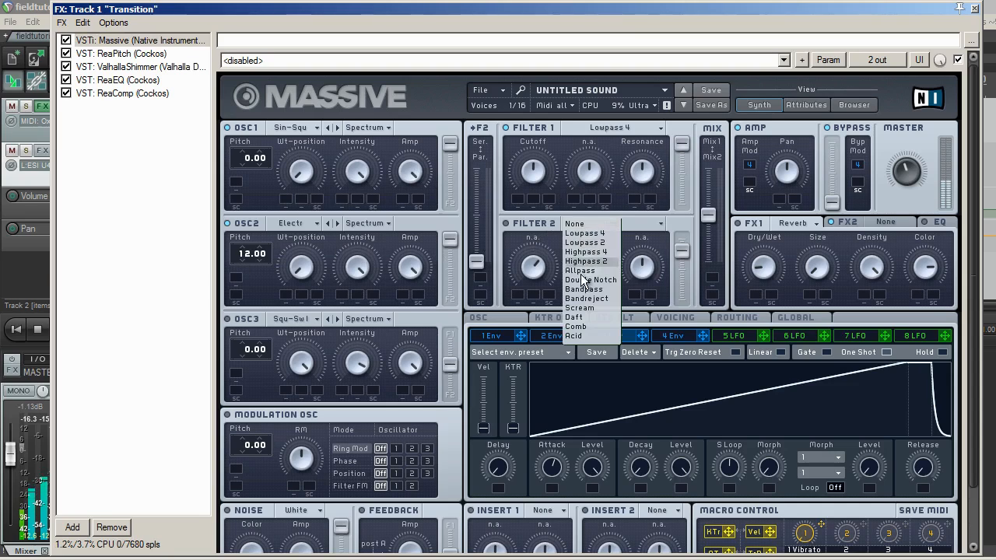
{"action": "left_click", "coordinate": [579, 309]}
{"action": "left_click", "coordinate": [507, 224]}
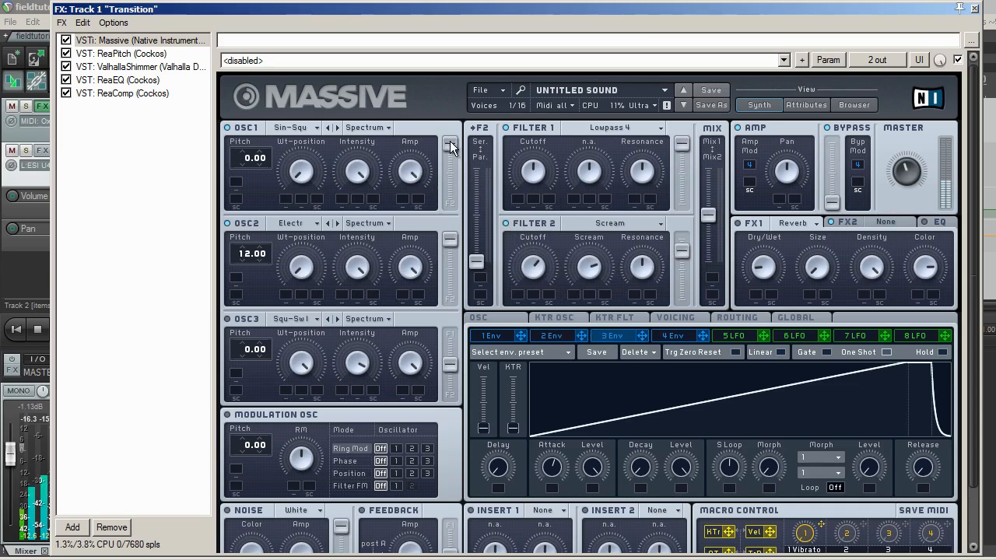
Shift OSC1's routing slightly toward Filter 2 and lower Filter 2's output level slightly.
{"action": "mouse_move", "coordinate": [450, 145]}
{"action": "left_mouse_down"}
{"action": "mouse_move", "coordinate": [451, 171]}
{"action": "mouse_move", "coordinate": [450, 158]}
{"action": "left_mouse_up"}
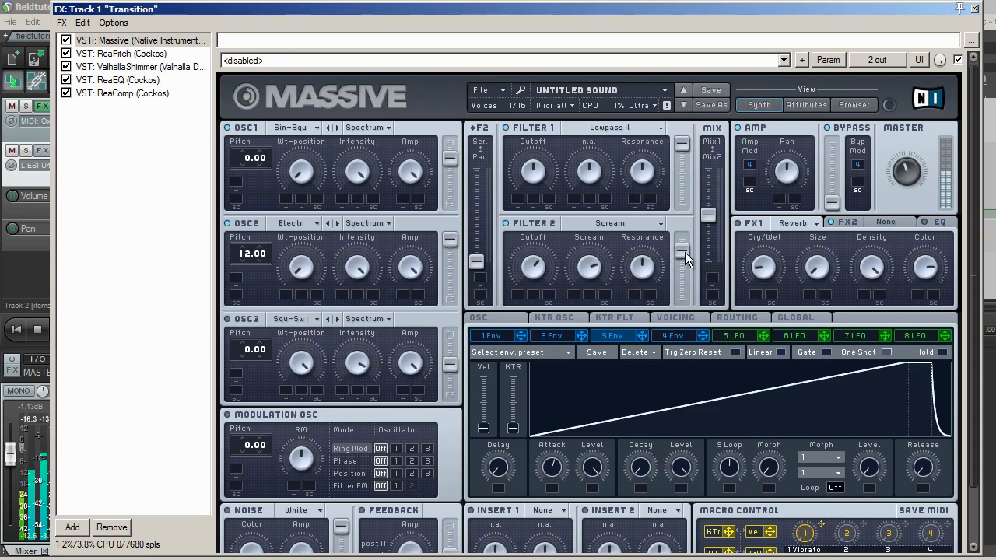
{"action": "mouse_move", "coordinate": [684, 252]}
{"action": "left_mouse_down"}
{"action": "mouse_move", "coordinate": [687, 233]}
{"action": "mouse_move", "coordinate": [688, 257]}
{"action": "left_mouse_up"}
Lower the first ReaPitch shifter's full formant shift to about 14.40 semitones.
{"action": "left_click", "coordinate": [128, 53]}
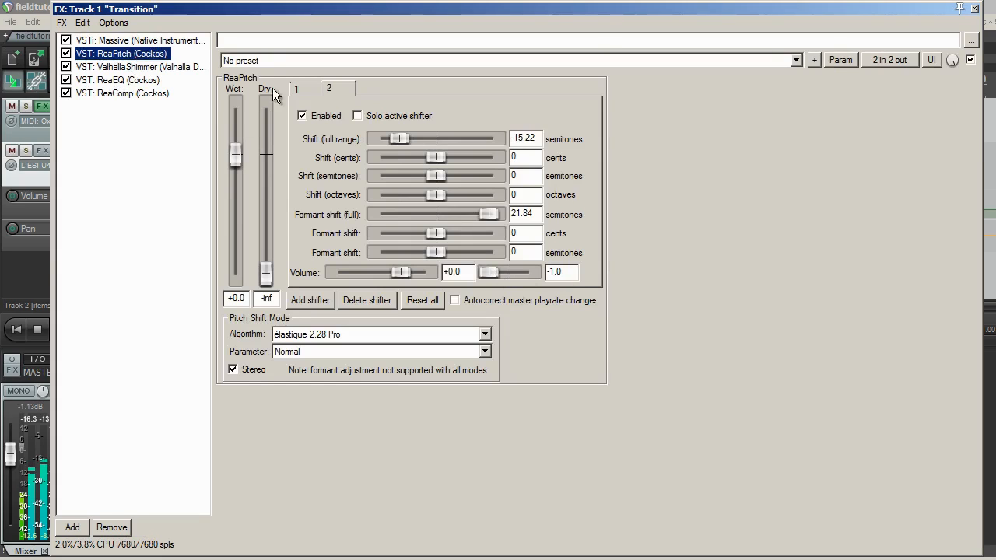
{"action": "left_click", "coordinate": [296, 89]}
{"action": "left_click_drag", "start_coordinate": [490, 211], "coordinate": [473, 214]}
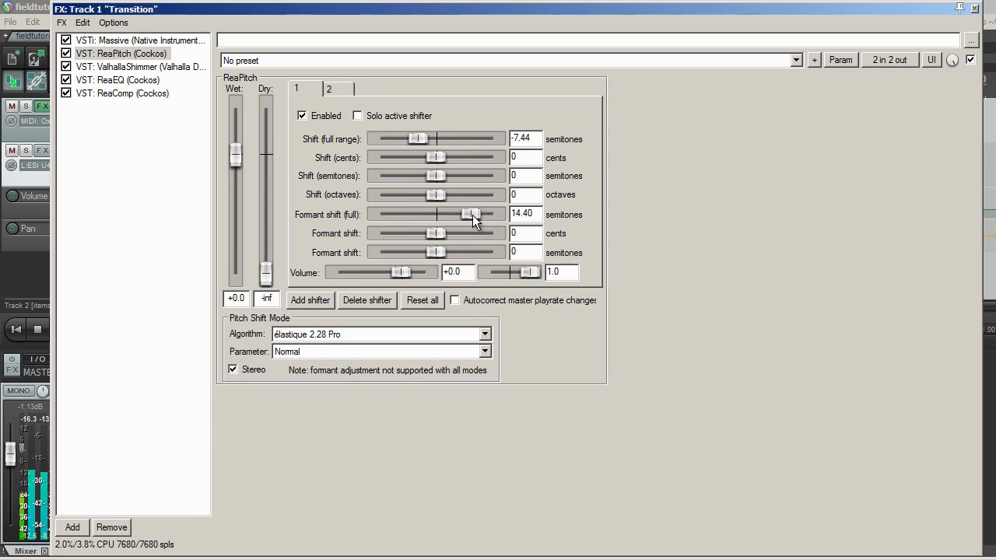
Show Massive in the Transition track's FX window and move the window down to uncover the track timeline.
{"action": "left_click", "coordinate": [132, 43]}
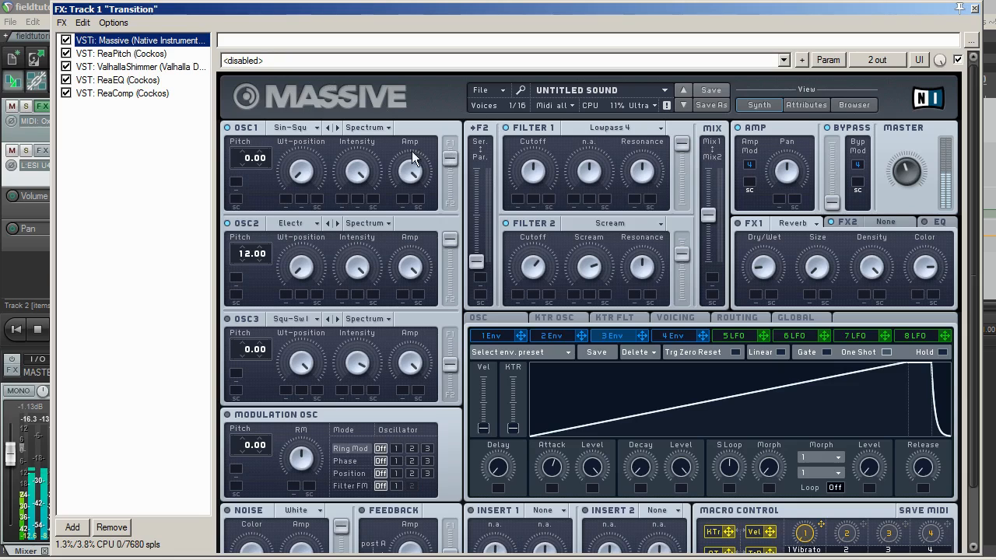
{"action": "left_click_drag", "start_coordinate": [592, 11], "coordinate": [562, 225]}
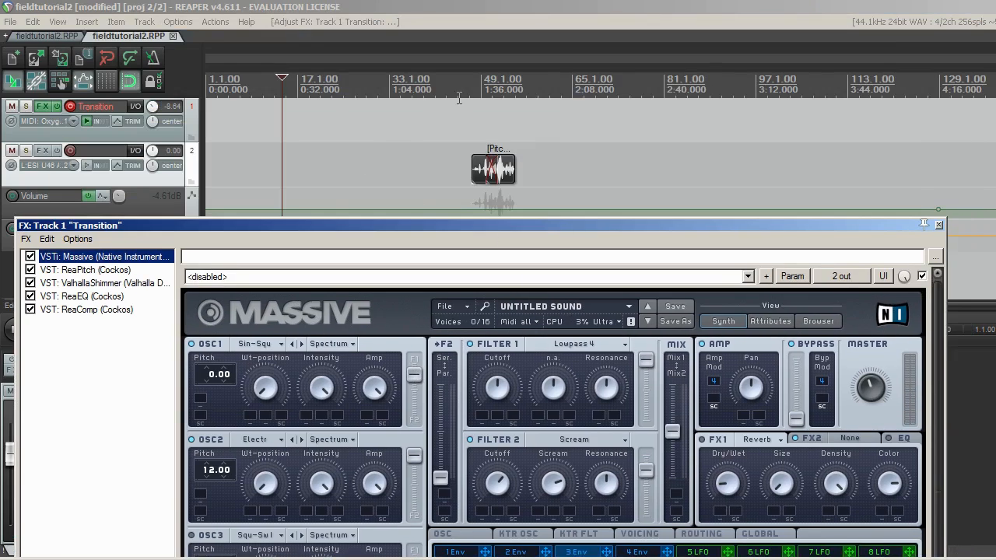
{"action": "key", "text": "Return"}
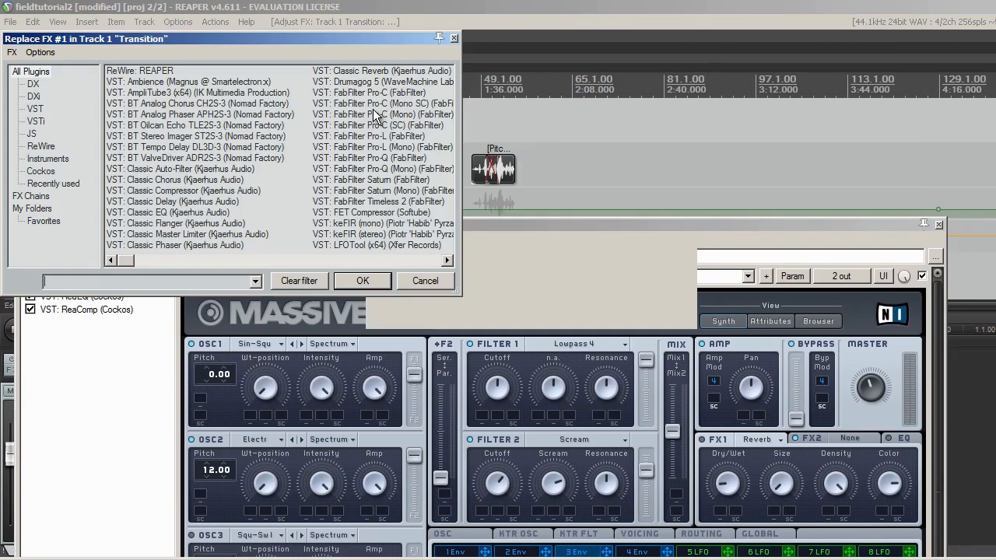
{"action": "left_click", "coordinate": [454, 37]}
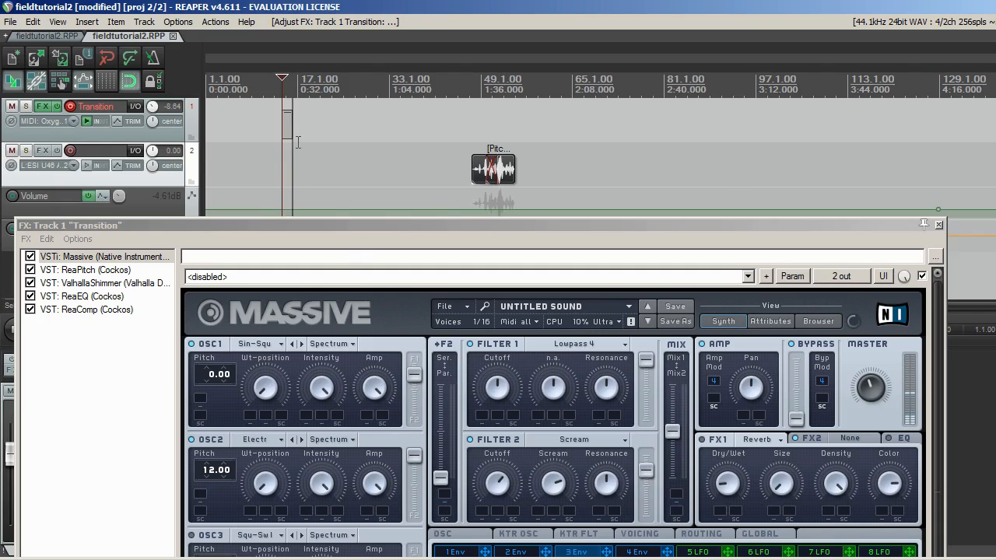
Stop and save the recording on the Transition track and stretch the recorded item to a rate of about 0.201.
{"action": "key", "text": "space"}
{"action": "key", "text": "Return"}
{"action": "scroll", "coordinate": [319, 134], "scroll_direction": "up", "scroll_amount": 4}
{"action": "left_click_drag", "start_coordinate": [448, 127], "coordinate": [566, 131]}
Play back the audio clips on track 2 and move them earlier, near the end of the recorded Transition item.
{"action": "left_click", "coordinate": [951, 77]}
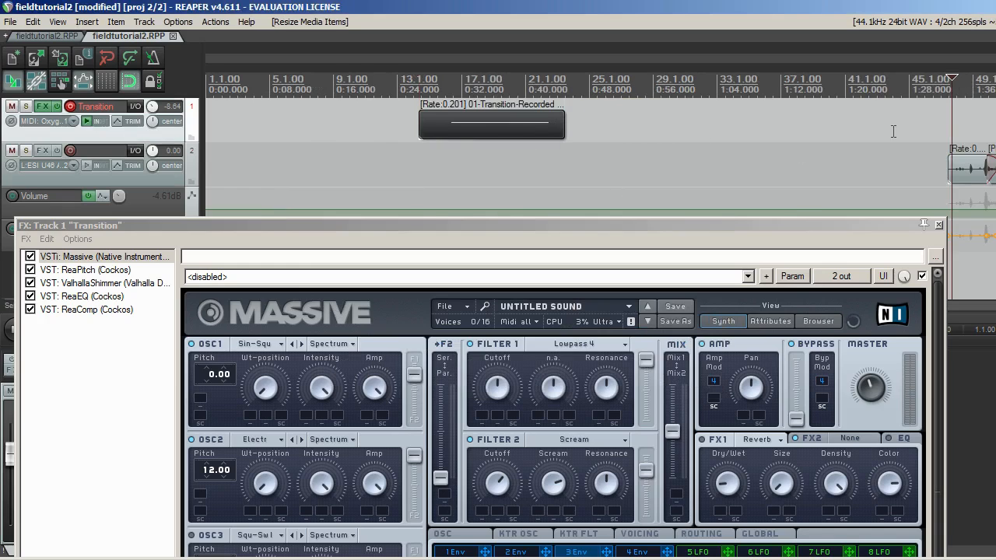
{"action": "key", "text": "space"}
{"action": "left_click", "coordinate": [938, 224]}
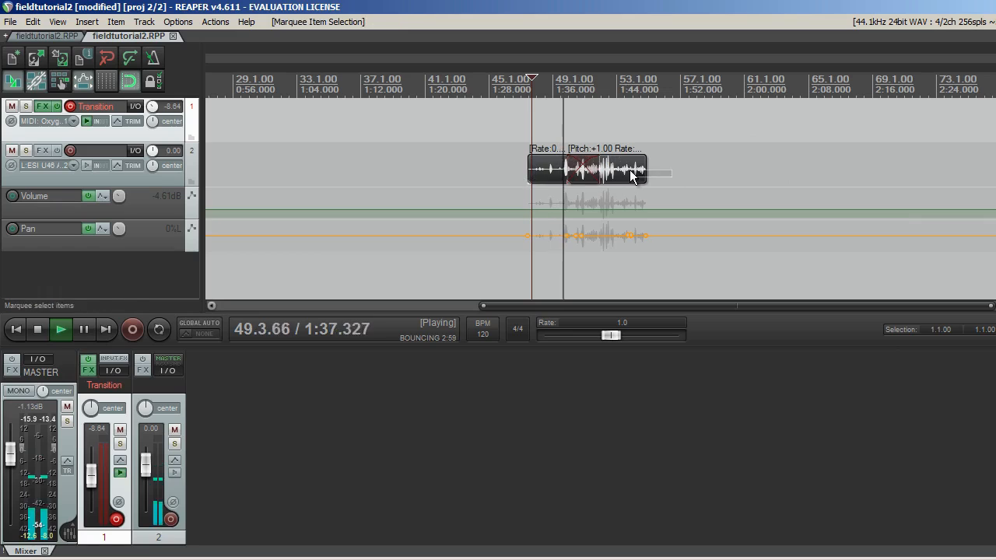
{"action": "left_click_drag", "start_coordinate": [612, 177], "coordinate": [452, 179]}
{"action": "key", "text": "space"}
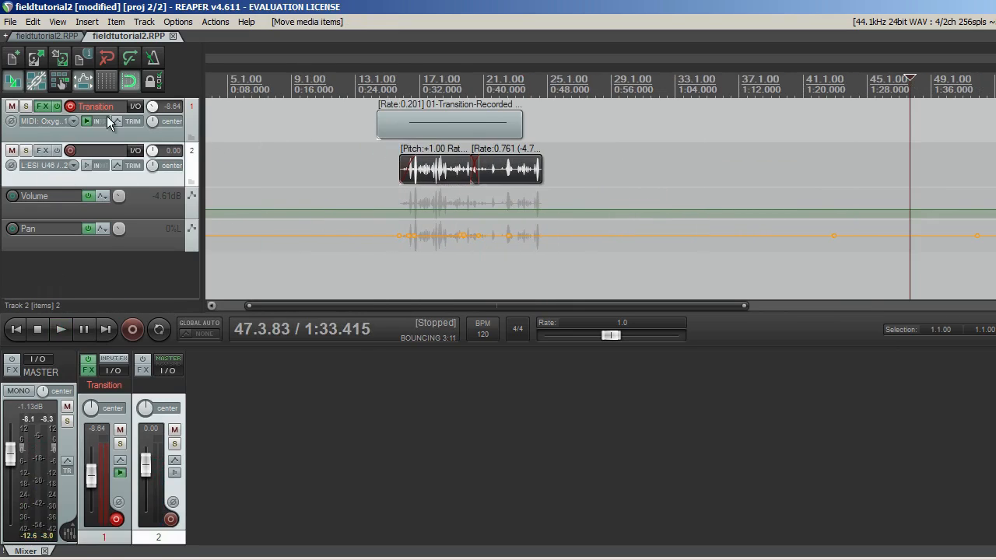
Mute the Transition track and add ReaPitch to track 2.
{"action": "left_click", "coordinate": [12, 106]}
{"action": "left_click", "coordinate": [43, 151]}
{"action": "type", "text": "reapit"}
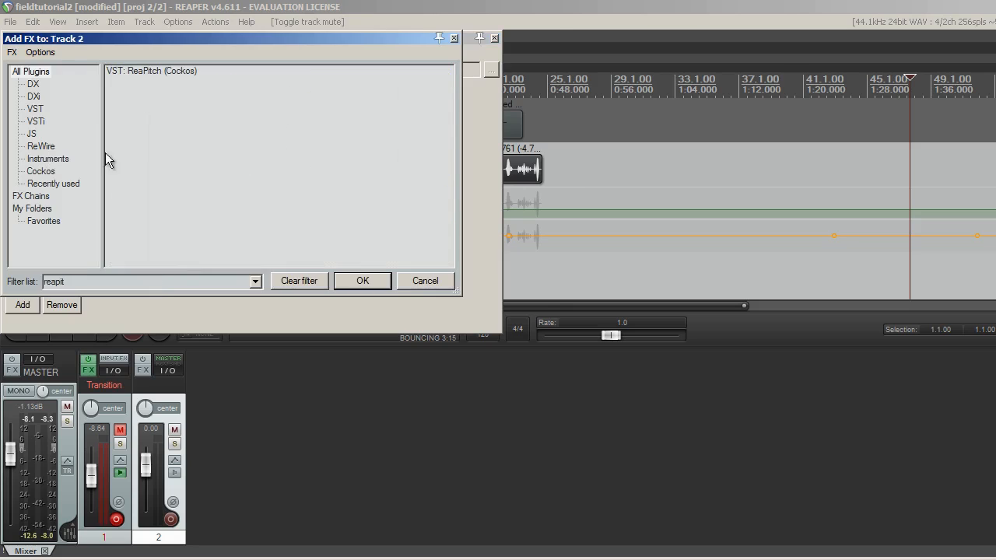
{"action": "double_click", "coordinate": [117, 72]}
Add ReaEQ to track 2 after ReaPitch and pull down the gain of bands 1 and 4.
{"action": "left_click", "coordinate": [29, 394]}
{"action": "type", "text": "reaeq"}
{"action": "double_click", "coordinate": [135, 73]}
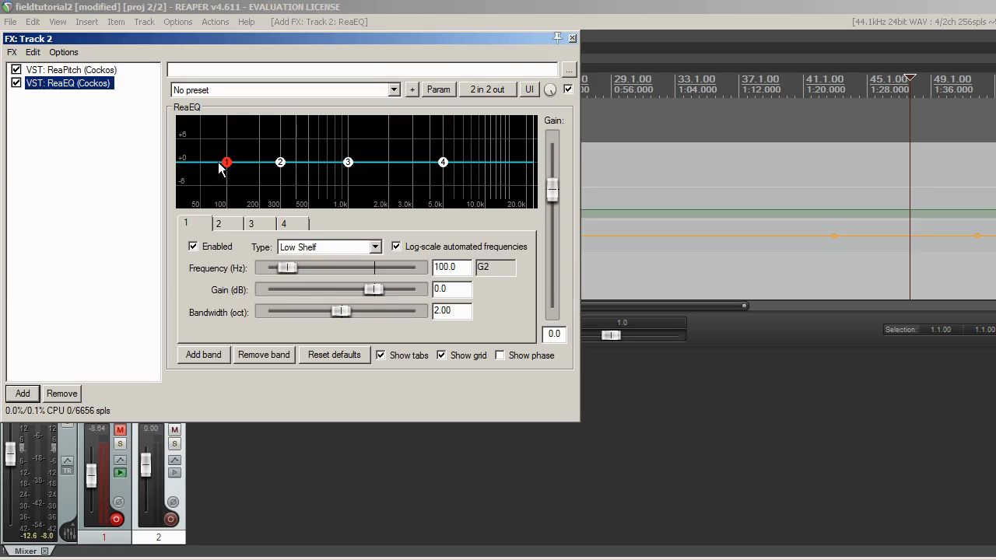
{"action": "left_click_drag", "start_coordinate": [224, 162], "coordinate": [239, 206]}
{"action": "left_click_drag", "start_coordinate": [443, 163], "coordinate": [460, 218]}
Set the pitch shift algorithm of track 2's ReaPitch to élastique 2.28 Pro.
{"action": "left_click", "coordinate": [90, 71]}
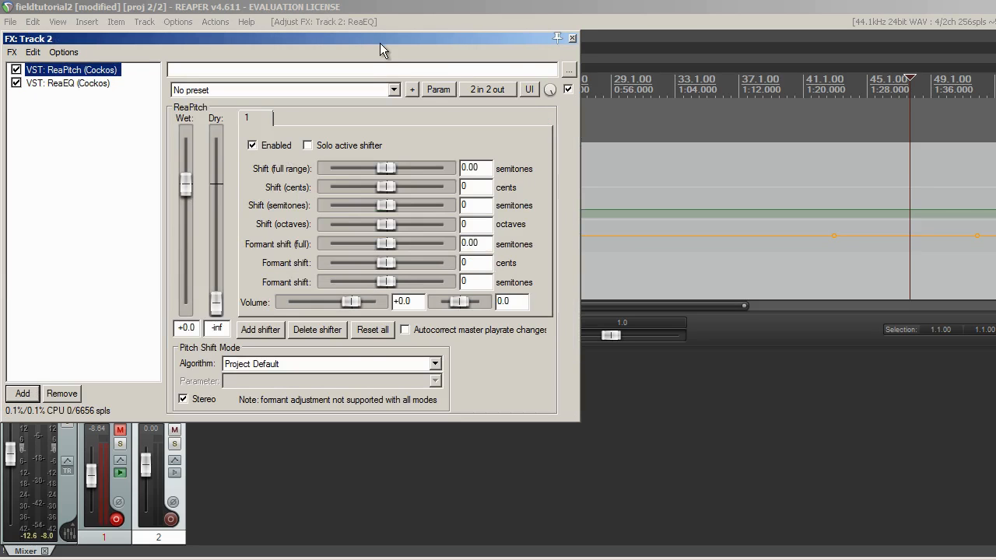
{"action": "left_click", "coordinate": [371, 363]}
{"action": "left_click", "coordinate": [358, 392]}
{"action": "left_click_drag", "start_coordinate": [408, 45], "coordinate": [413, 87]}
Set track 2's ReaPitch shifter to a full-range shift of -7 semitones and a formant shift of about 11.47 semitones.
{"action": "left_click_drag", "start_coordinate": [408, 286], "coordinate": [449, 289]}
{"action": "mouse_move", "coordinate": [408, 211]}
{"action": "left_mouse_down"}
{"action": "mouse_move", "coordinate": [381, 211]}
{"action": "mouse_move", "coordinate": [391, 213]}
{"action": "left_mouse_up"}
{"action": "left_click_drag", "start_coordinate": [443, 287], "coordinate": [382, 287]}
{"action": "mouse_move", "coordinate": [392, 211]}
{"action": "left_mouse_down"}
{"action": "mouse_move", "coordinate": [427, 215]}
{"action": "mouse_move", "coordinate": [380, 212]}
{"action": "left_mouse_up"}
{"action": "left_click_drag", "start_coordinate": [382, 288], "coordinate": [436, 287]}
{"action": "left_click_drag", "start_coordinate": [511, 213], "coordinate": [478, 212]}
{"action": "type", "text": "-7"}
{"action": "left_click_drag", "start_coordinate": [510, 286], "coordinate": [475, 281]}
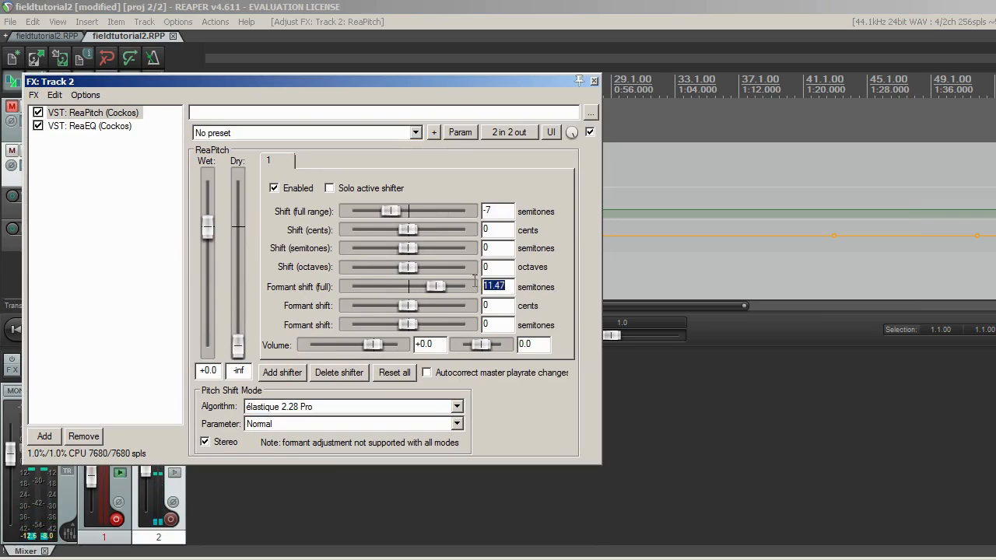
{"action": "double_click", "coordinate": [116, 164]}
{"action": "left_click_drag", "start_coordinate": [162, 41], "coordinate": [323, 164]}
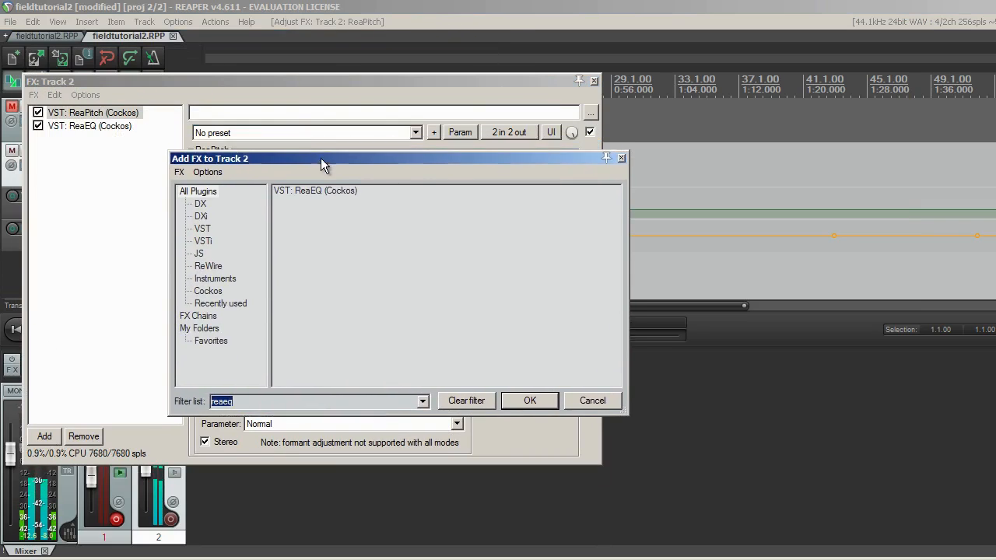
{"action": "key", "text": "Escape"}
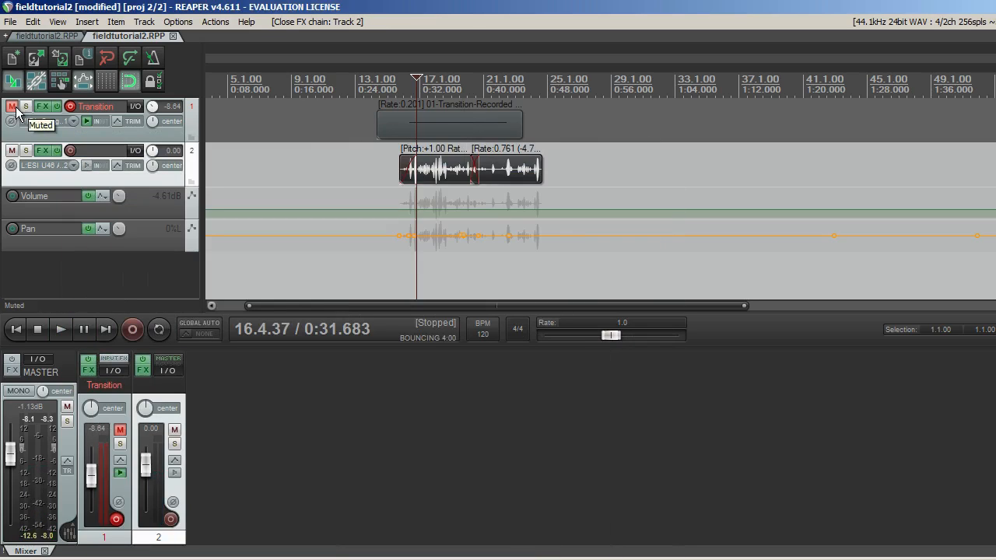
Unmute the Transition track, play back both tracks together and bring up the Transition track's ReaPitch.
{"action": "left_click", "coordinate": [11, 107]}
{"action": "key", "text": "space"}
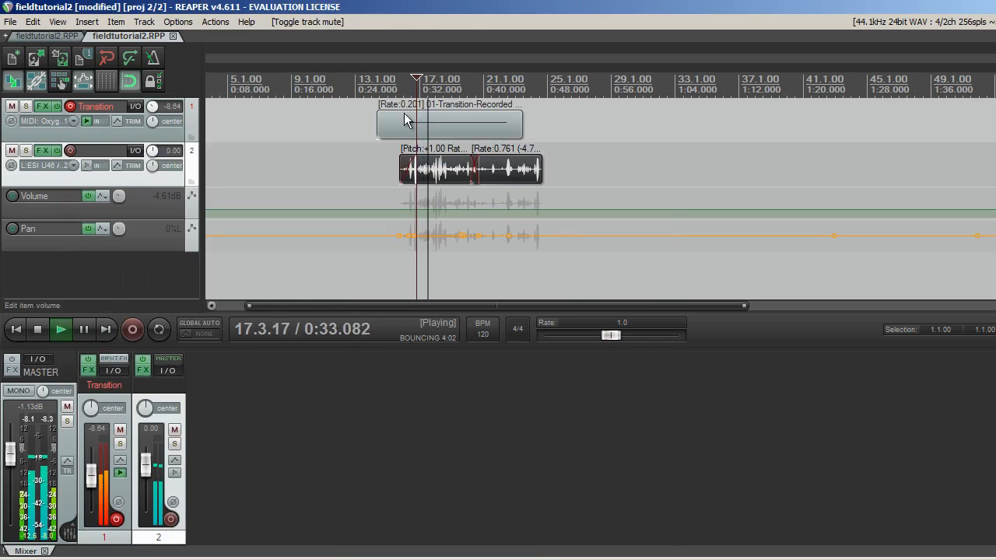
{"action": "mouse_move", "coordinate": [45, 113]}
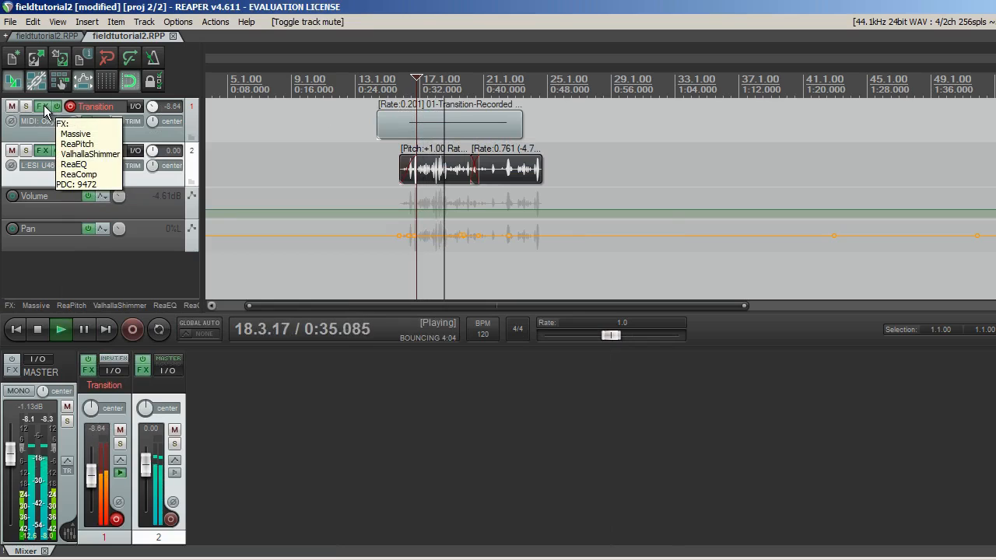
{"action": "left_click", "coordinate": [43, 107]}
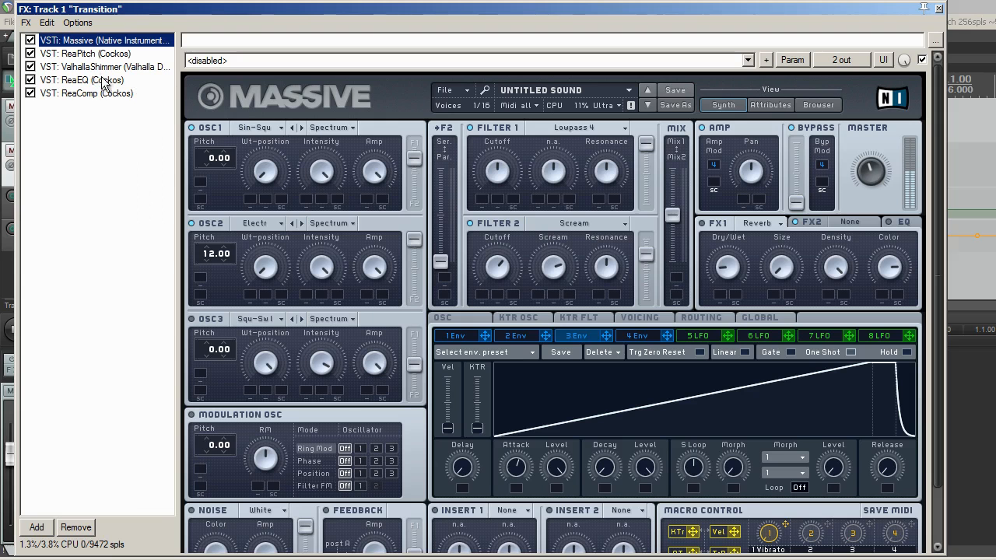
{"action": "left_click", "coordinate": [86, 54]}
{"action": "left_click_drag", "start_coordinate": [406, 12], "coordinate": [470, 188]}
{"action": "key", "text": "space"}
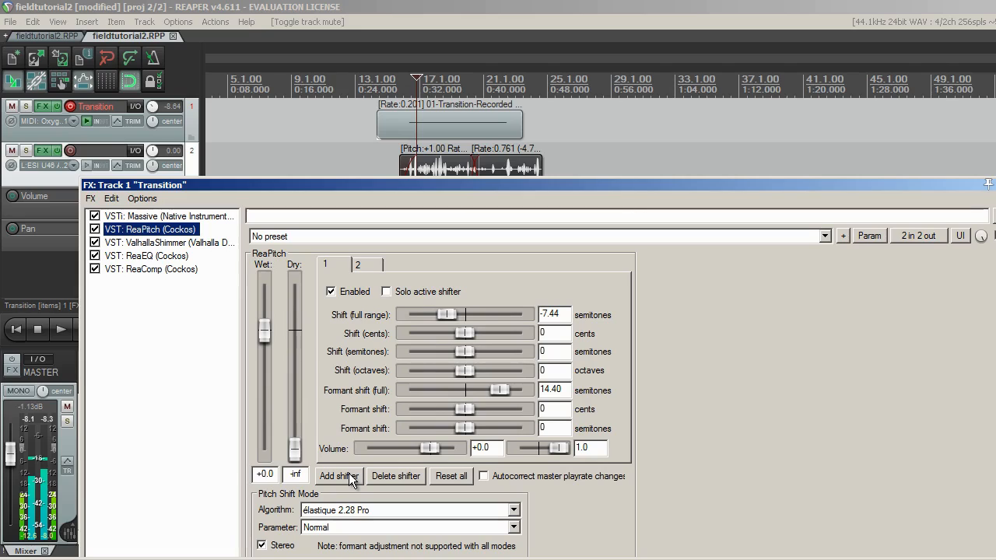
Add a third shifter to the Transition track's ReaPitch with its pan centred at 0.0 and volume at -3.7.
{"action": "left_click", "coordinate": [348, 473]}
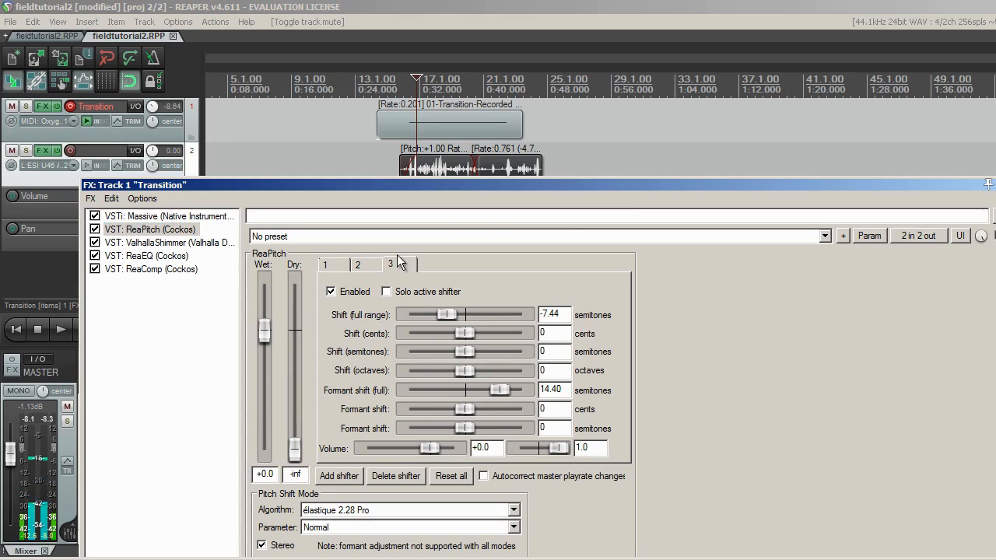
{"action": "double_click", "coordinate": [557, 449]}
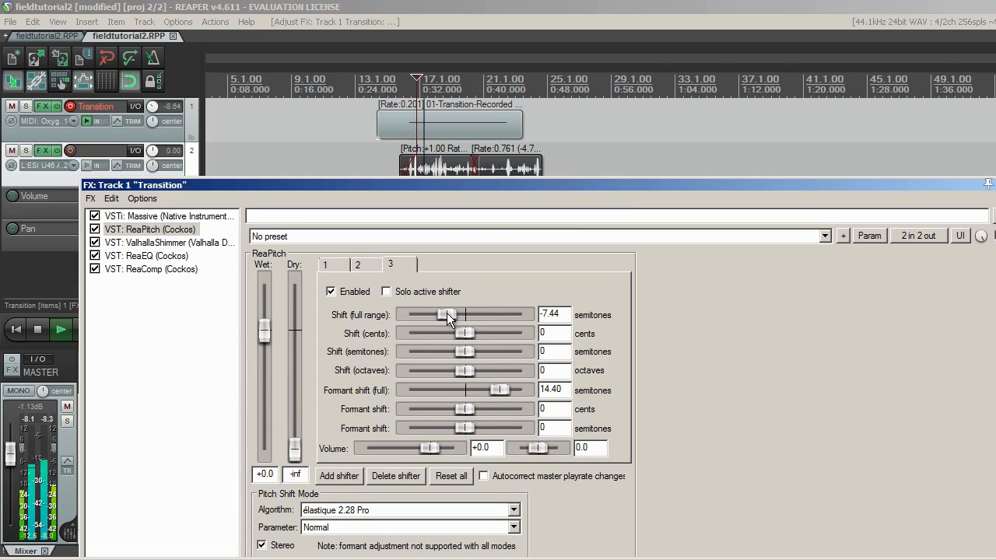
{"action": "left_click_drag", "start_coordinate": [429, 318], "coordinate": [450, 316]}
{"action": "left_click_drag", "start_coordinate": [428, 452], "coordinate": [402, 449]}
Sweep the third shifter's full-range shift during playback and settle on about 9.89 semitones.
{"action": "left_click_drag", "start_coordinate": [454, 315], "coordinate": [481, 312]}
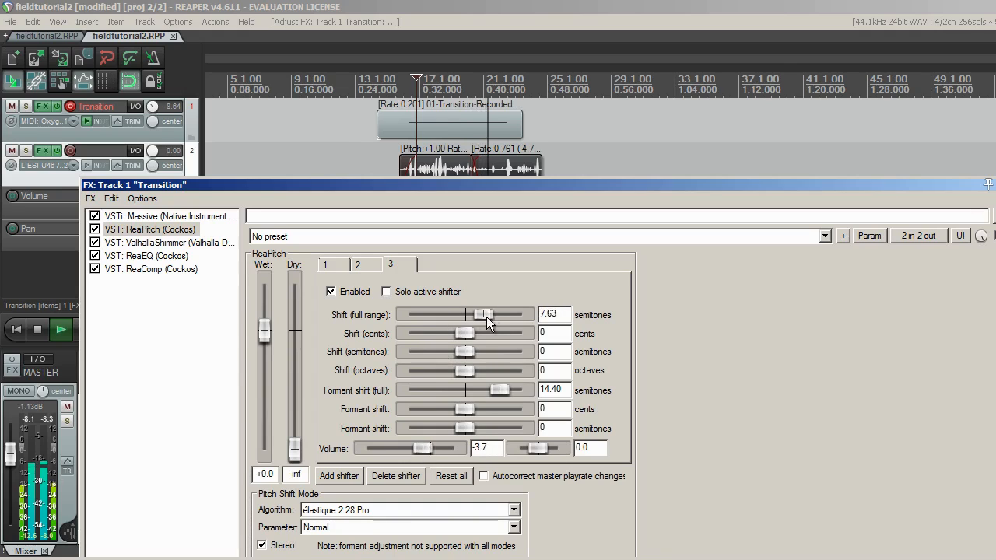
{"action": "left_click_drag", "start_coordinate": [486, 316], "coordinate": [466, 313]}
{"action": "key", "text": "space"}
{"action": "left_click", "coordinate": [407, 78]}
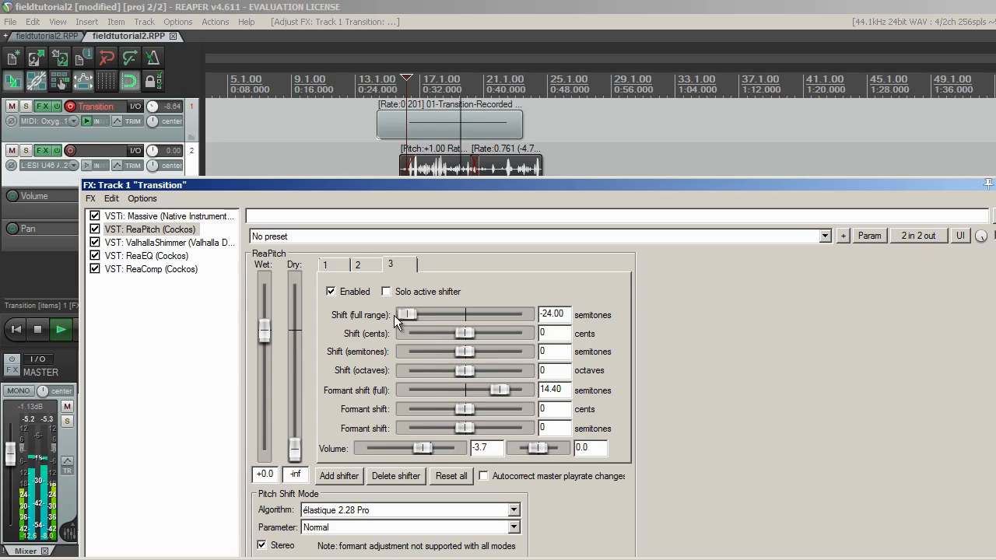
{"action": "left_click_drag", "start_coordinate": [394, 315], "coordinate": [493, 311]}
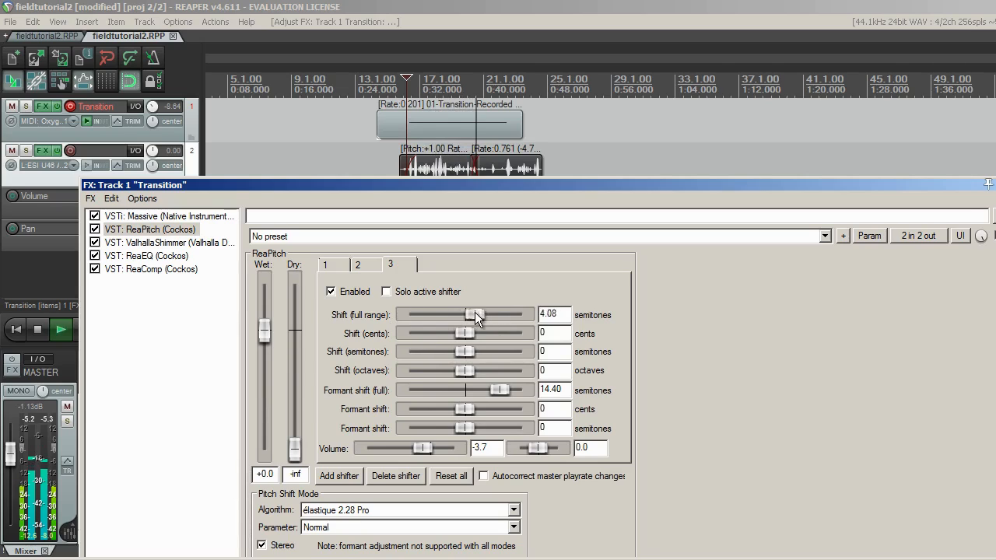
{"action": "left_click_drag", "start_coordinate": [435, 338], "coordinate": [484, 318]}
Raise the Scream amount of Filter 2 in the Transition track's Massive patch while listening to playback.
{"action": "left_click", "coordinate": [134, 216]}
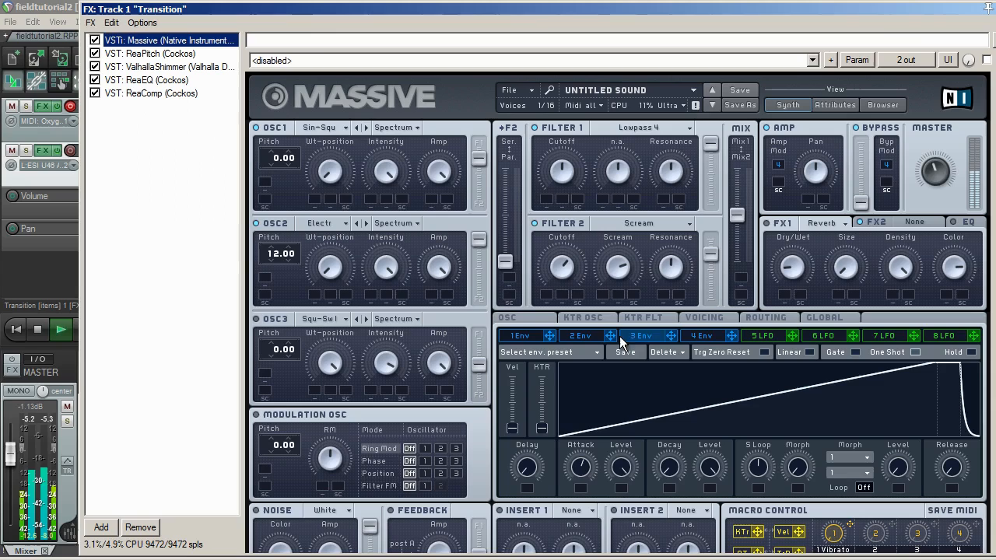
{"action": "left_click", "coordinate": [567, 260]}
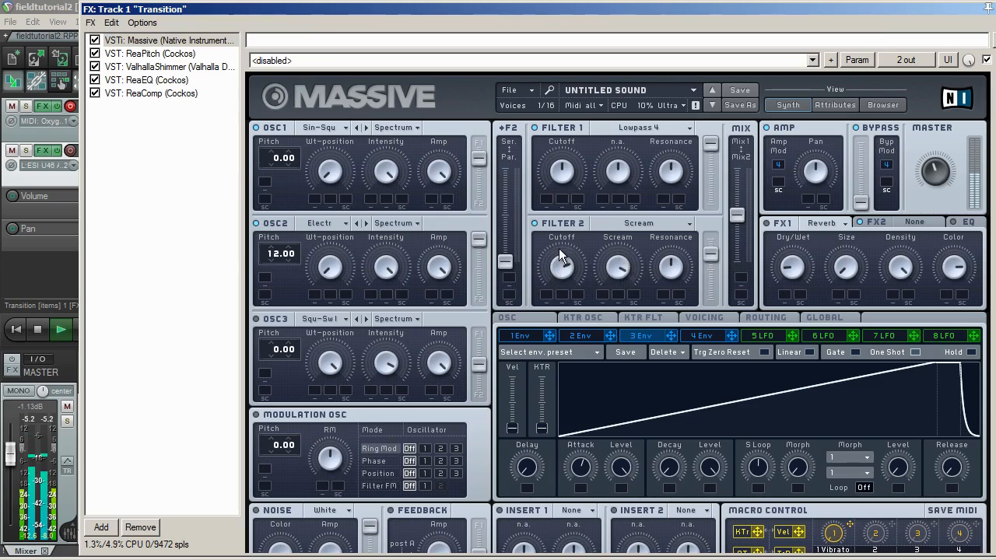
{"action": "key", "text": "space"}
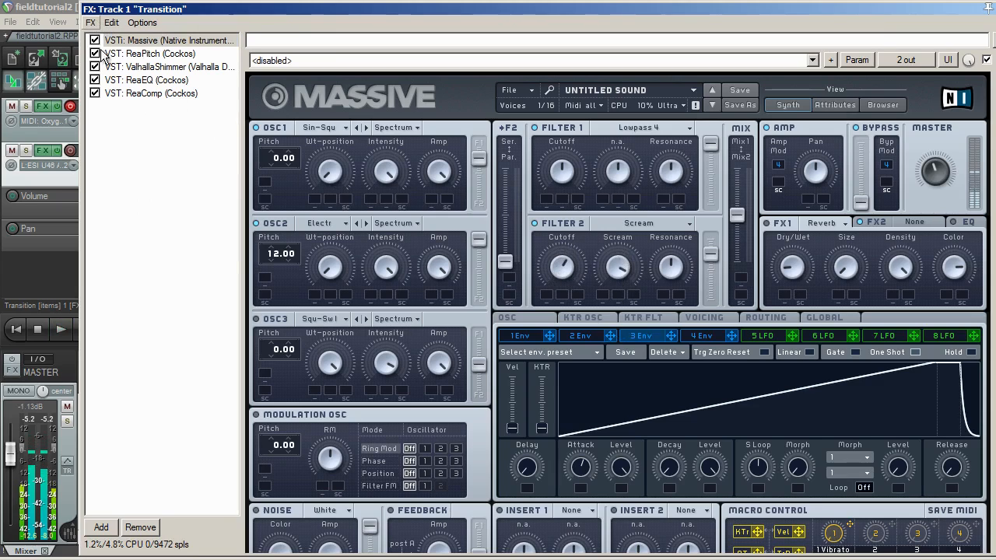
Enable Massive's white Noise oscillator and lower its Amp while playing back the transition.
{"action": "left_click", "coordinate": [125, 54]}
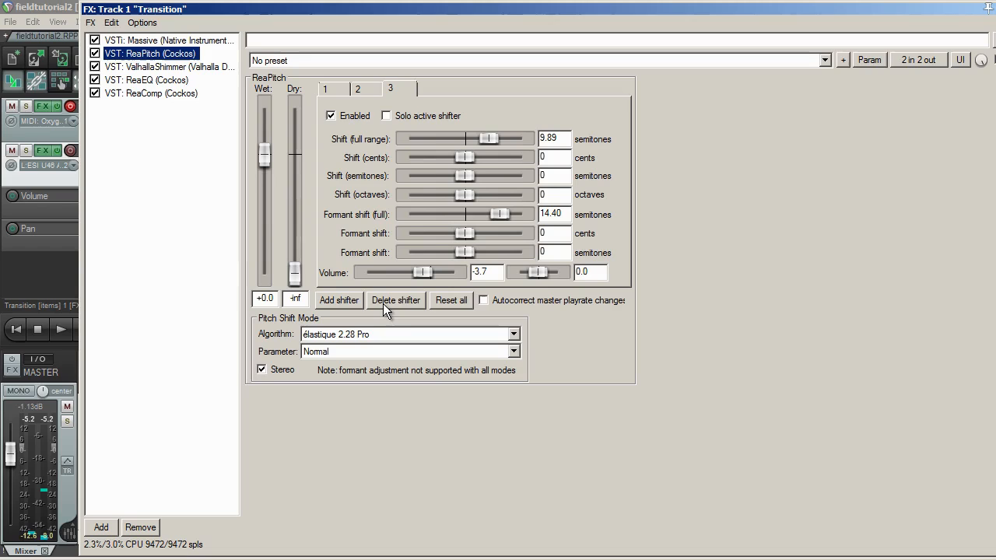
{"action": "left_click", "coordinate": [175, 41]}
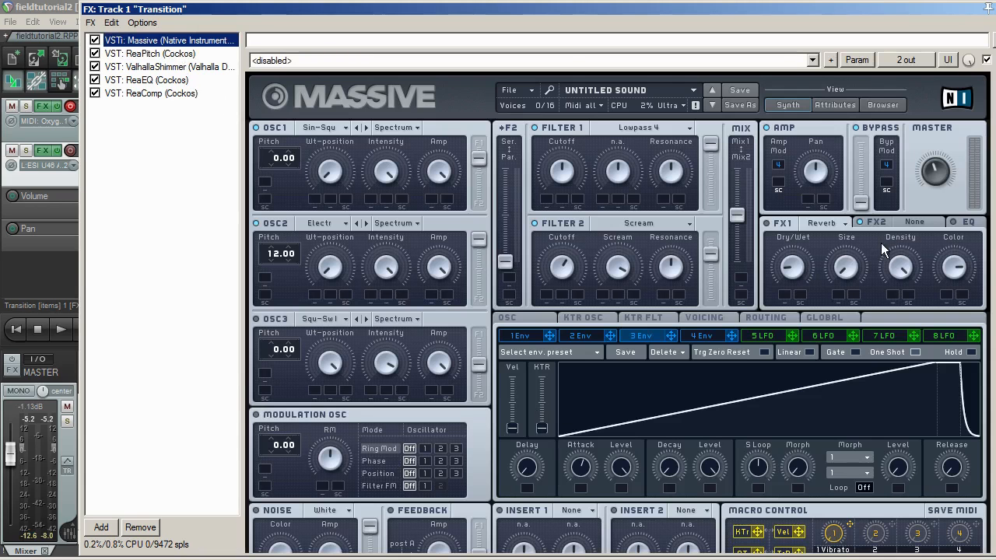
{"action": "scroll", "coordinate": [965, 304], "scroll_direction": "down", "scroll_amount": 2}
{"action": "left_click", "coordinate": [274, 449]}
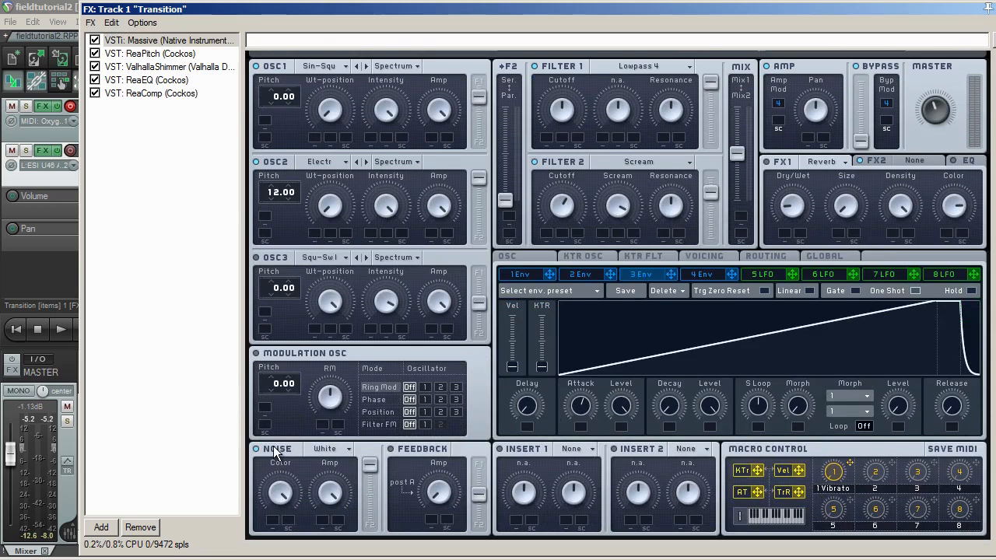
{"action": "key", "text": "space"}
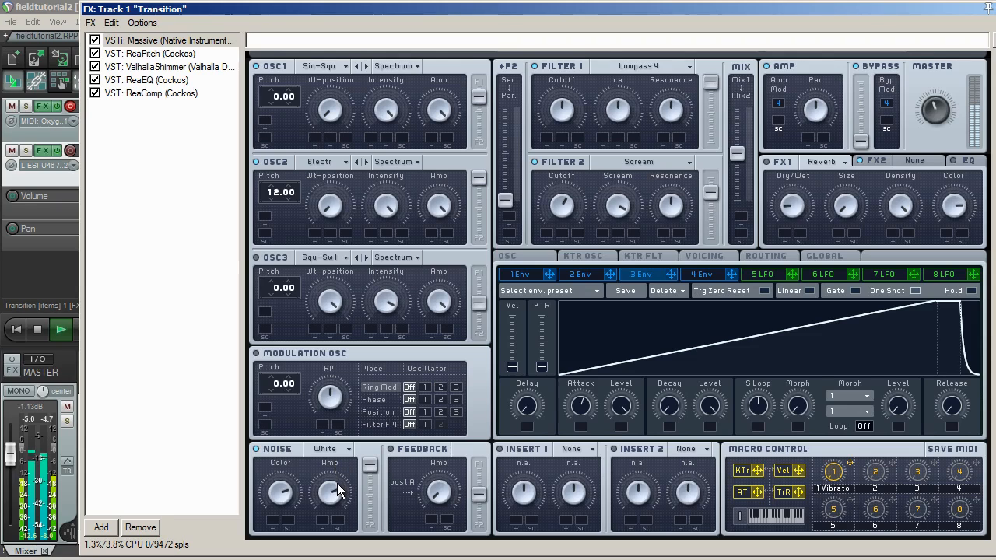
Boost band 1 of the Transition track's ReaEQ to about 10.8 dB at 480 Hz and raise track 2's volume to +6.49 dB.
{"action": "left_click", "coordinate": [148, 80]}
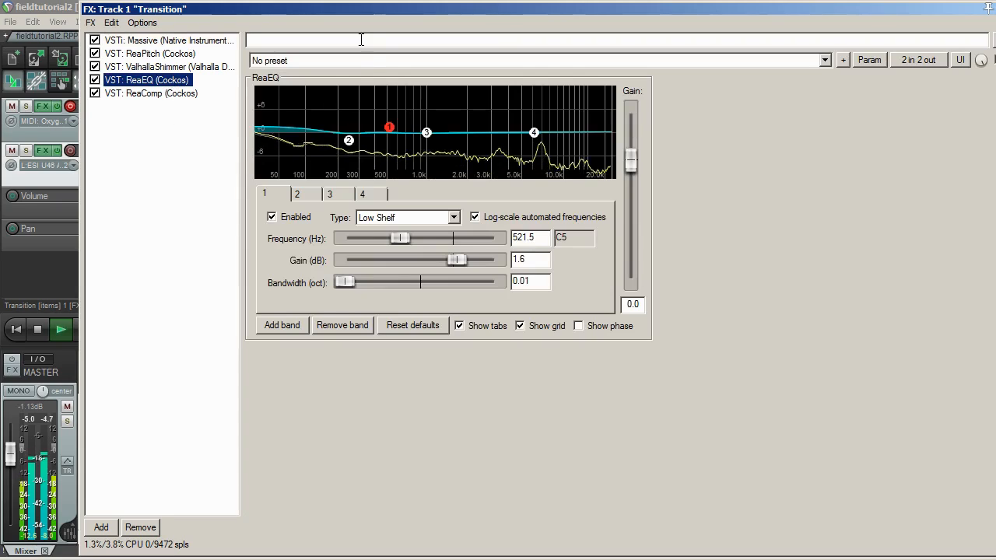
{"action": "left_click_drag", "start_coordinate": [358, 15], "coordinate": [376, 250]}
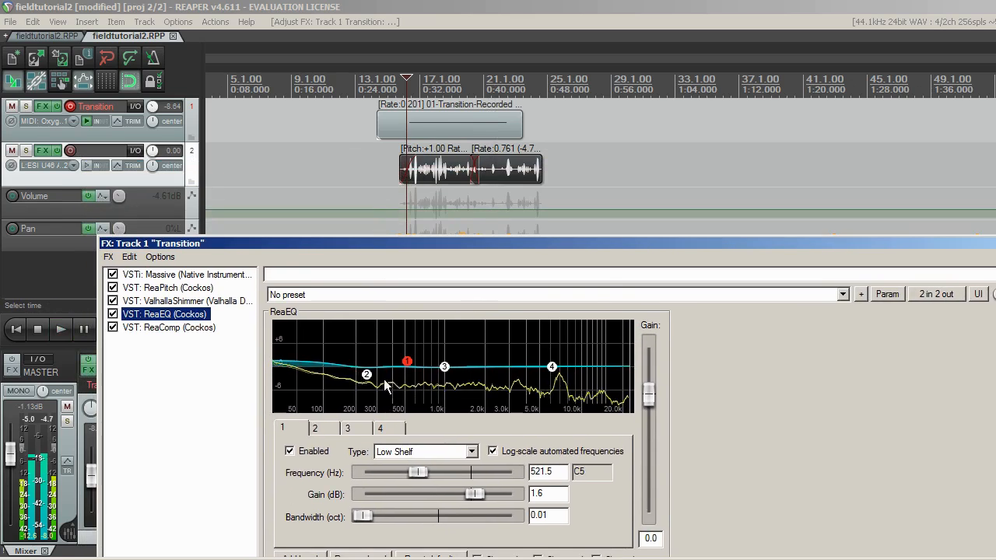
{"action": "left_click_drag", "start_coordinate": [407, 363], "coordinate": [396, 336]}
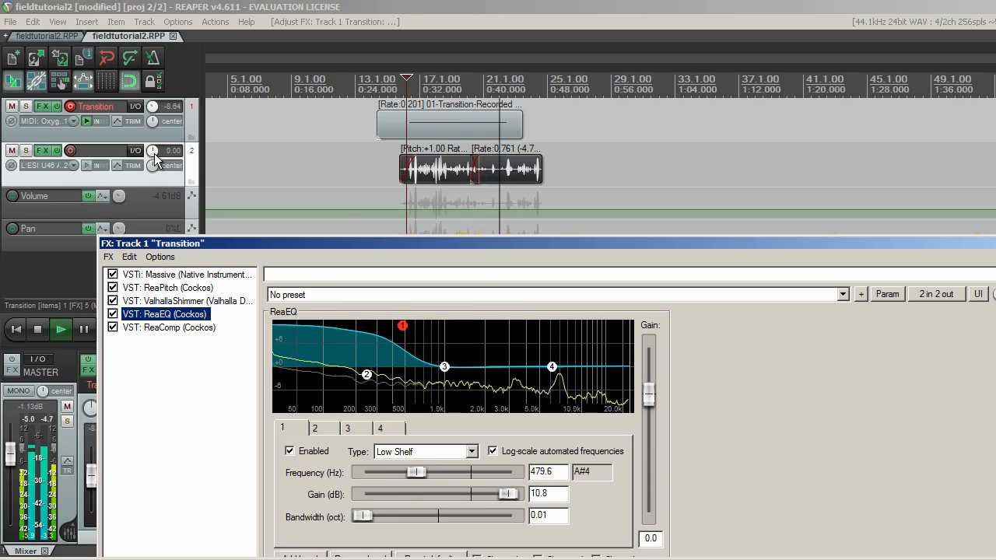
{"action": "left_click_drag", "start_coordinate": [153, 156], "coordinate": [155, 147]}
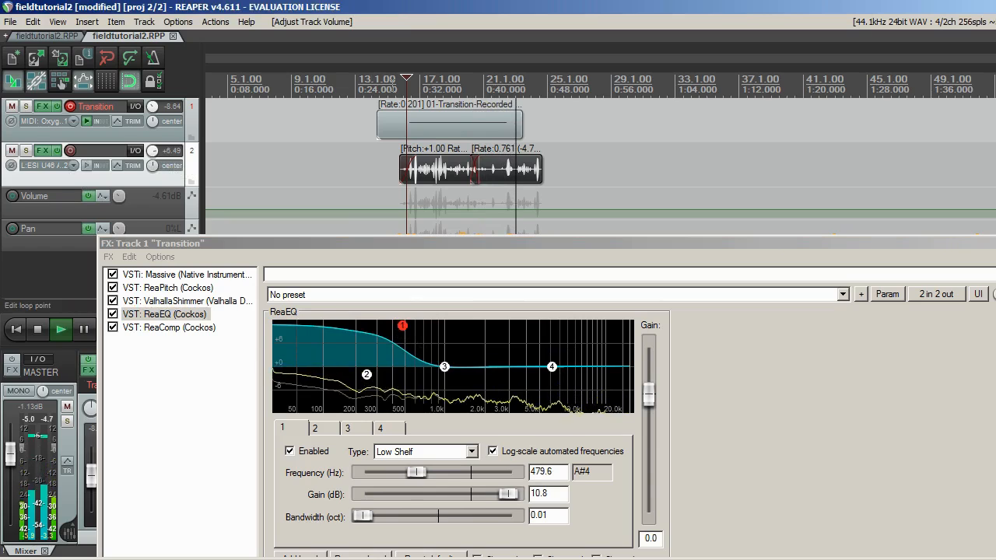
Set ReaEQ band 4 to about -3.4 dB at 5131 Hz and band 1 to about 1.6 dB at 641 Hz, closing the effects window.
{"action": "mouse_move", "coordinate": [402, 326]}
{"action": "left_mouse_down"}
{"action": "mouse_move", "coordinate": [419, 339]}
{"action": "mouse_move", "coordinate": [406, 342]}
{"action": "mouse_move", "coordinate": [415, 332]}
{"action": "left_mouse_up"}
{"action": "mouse_move", "coordinate": [550, 372]}
{"action": "left_mouse_down"}
{"action": "mouse_move", "coordinate": [552, 384]}
{"action": "mouse_move", "coordinate": [541, 386]}
{"action": "left_mouse_up"}
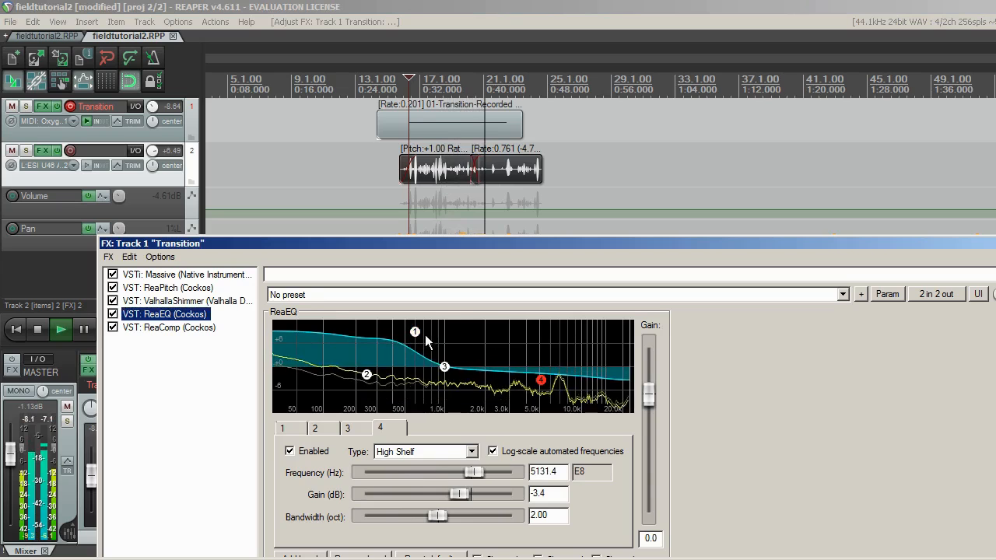
{"action": "left_click_drag", "start_coordinate": [421, 332], "coordinate": [419, 362]}
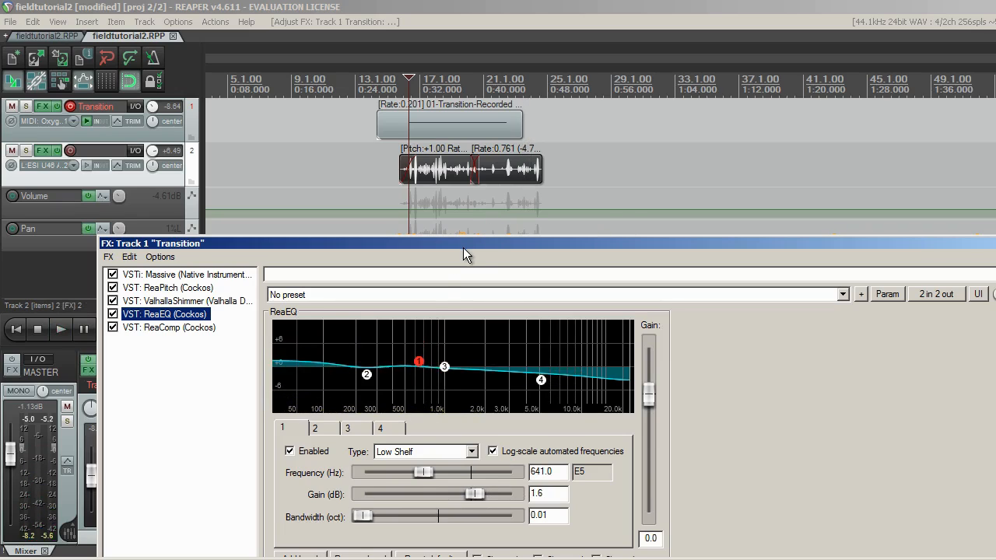
{"action": "left_click_drag", "start_coordinate": [455, 246], "coordinate": [458, 172]}
{"action": "key", "text": "Escape"}
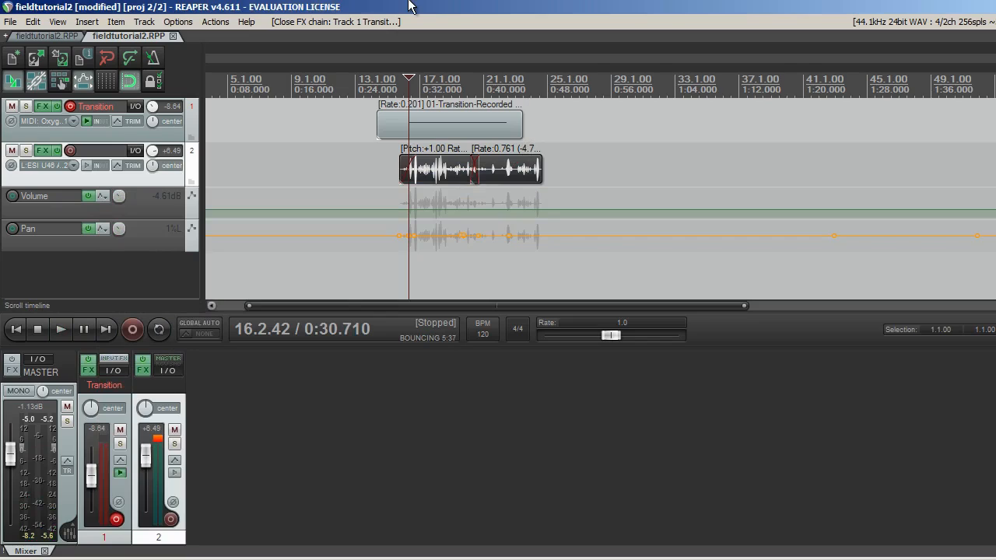